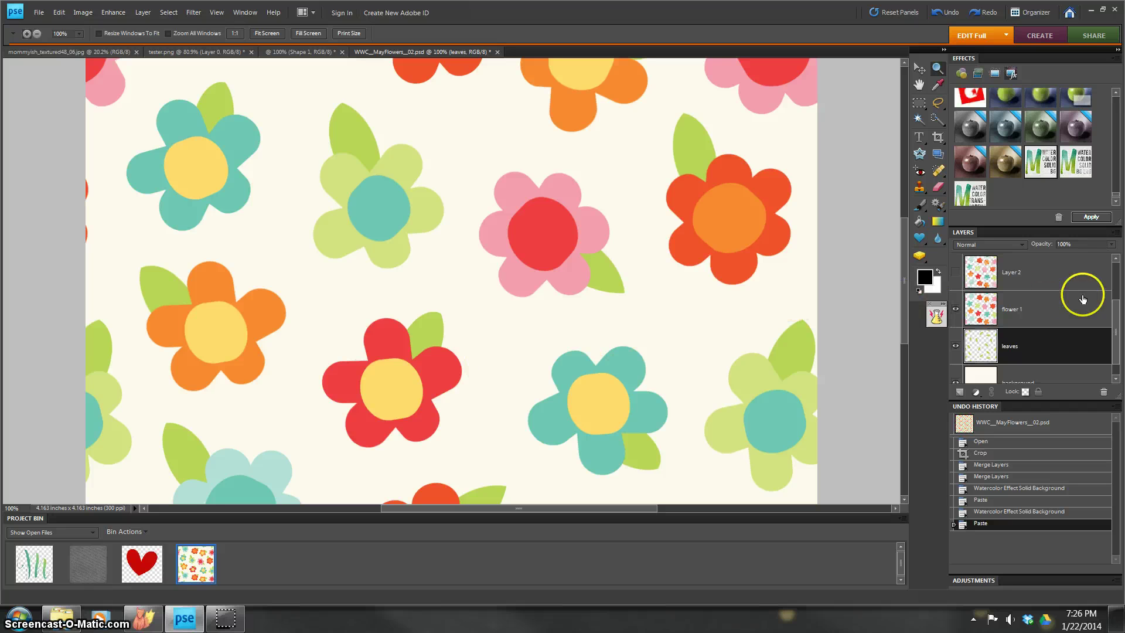
# Apply the Watercolor Effect Solid Background to the leaves layer, accepting the default style settings.
pyautogui.click(1116, 307)
pyautogui.moveTo(1118, 310); pyautogui.dragTo(1092, 275)
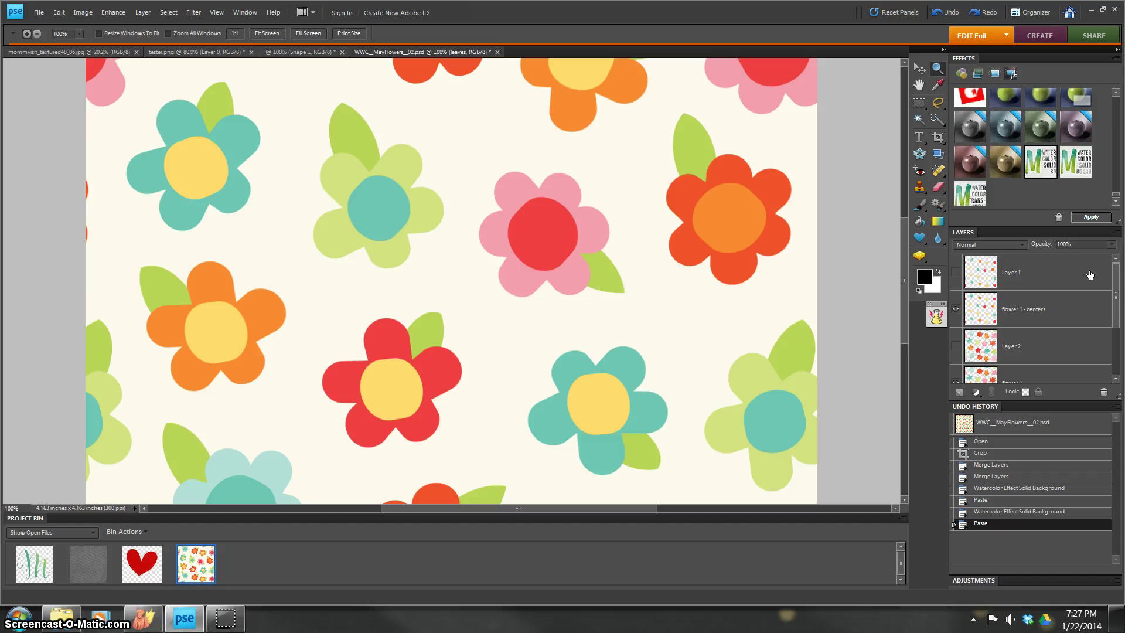
pyautogui.click(955, 310)
pyautogui.scroll(-2, 955, 314)
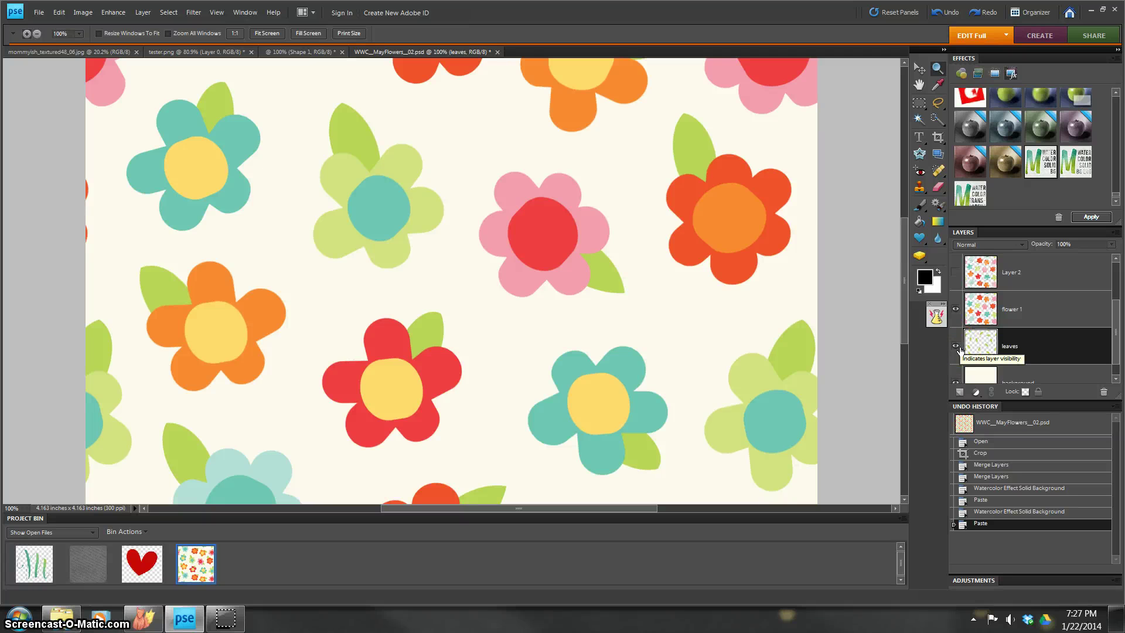
pyautogui.click(972, 317)
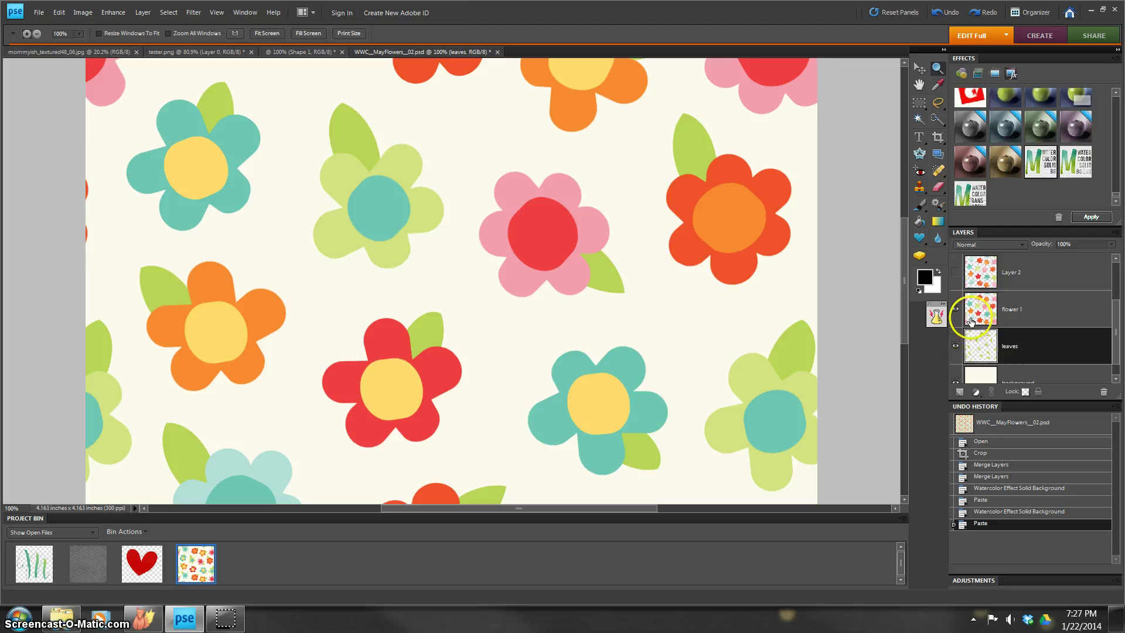
pyautogui.click(1010, 311)
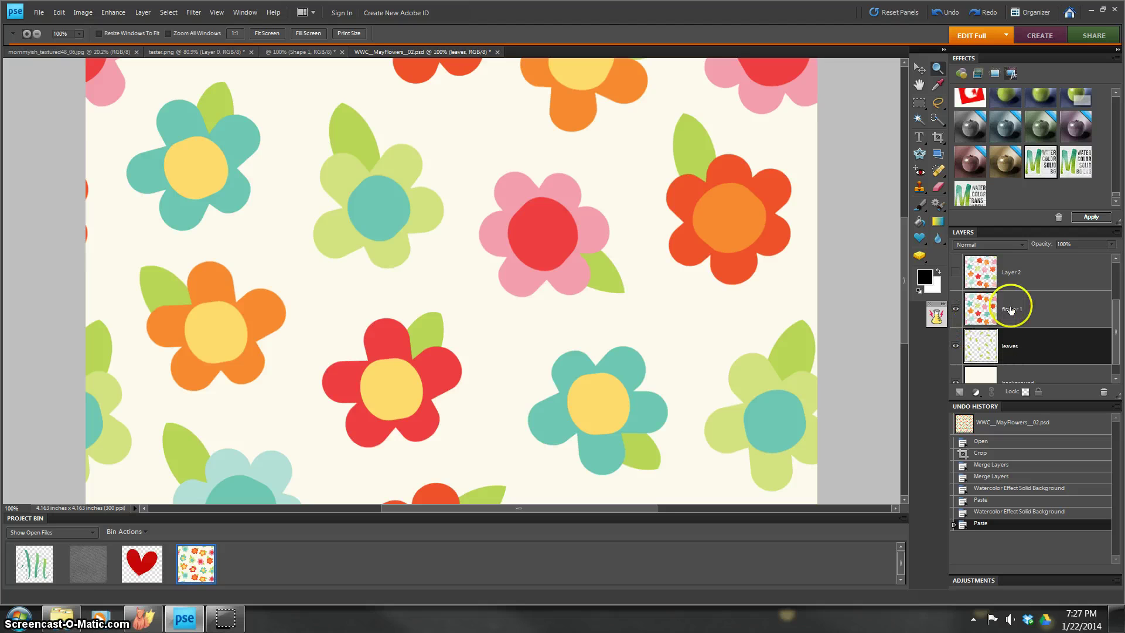
pyautogui.click(1013, 335)
pyautogui.click(1048, 164)
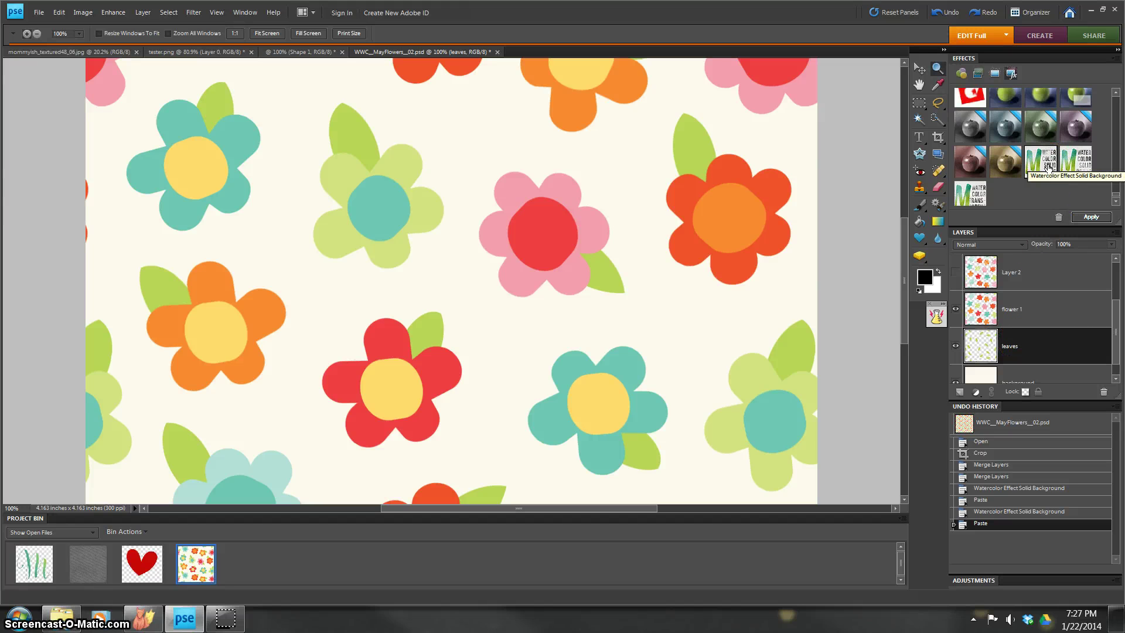
pyautogui.doubleClick(1047, 164)
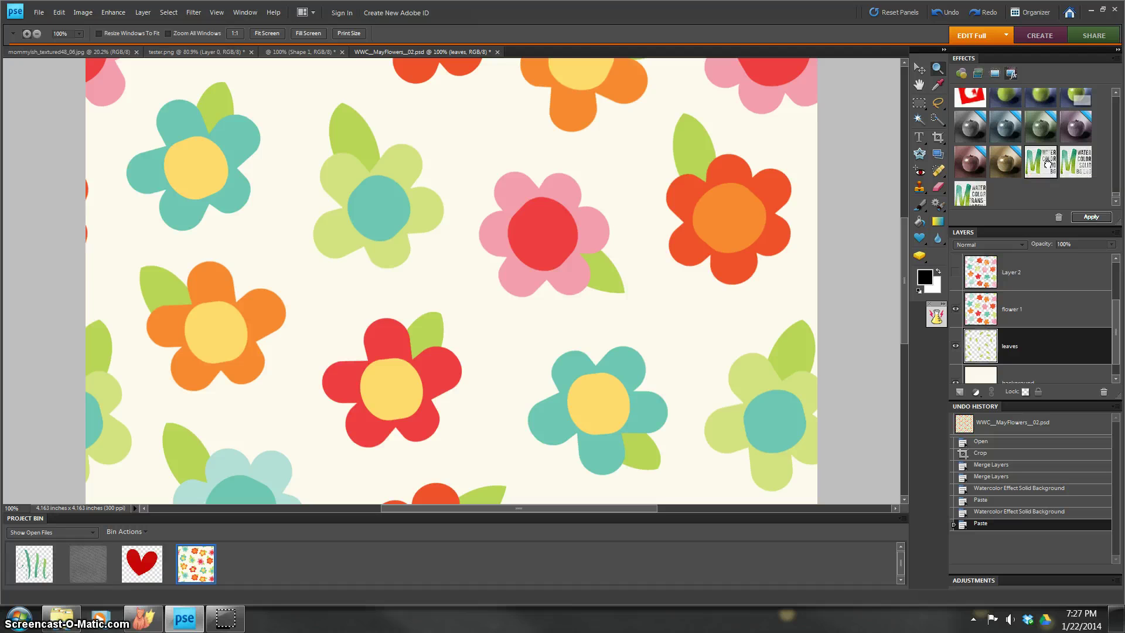
pyautogui.click(692, 350)
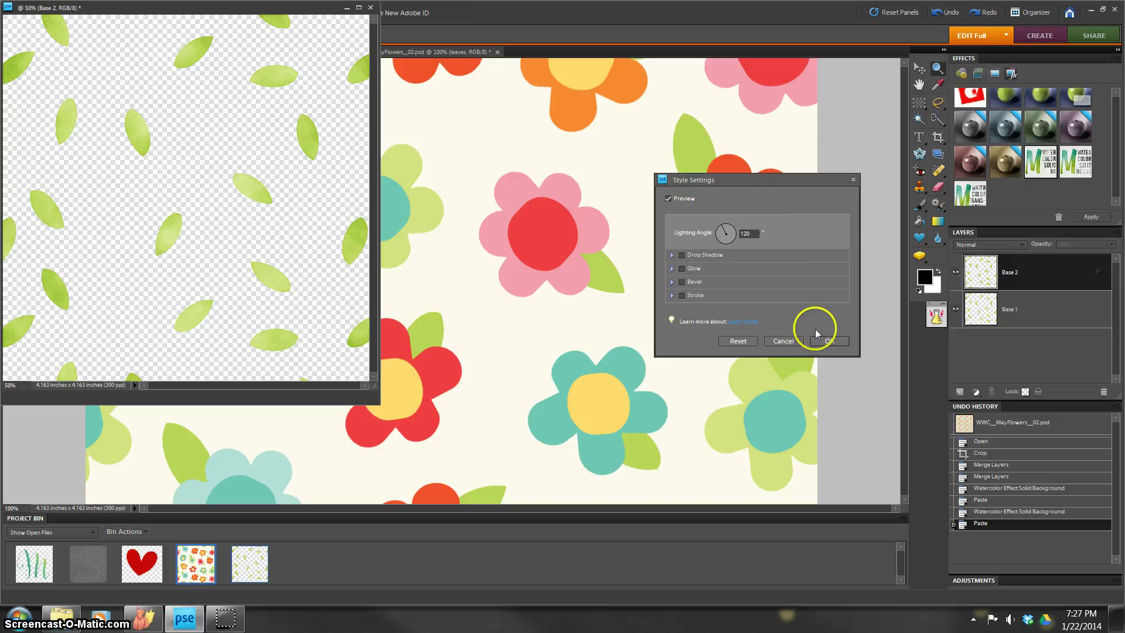
pyautogui.click(829, 341)
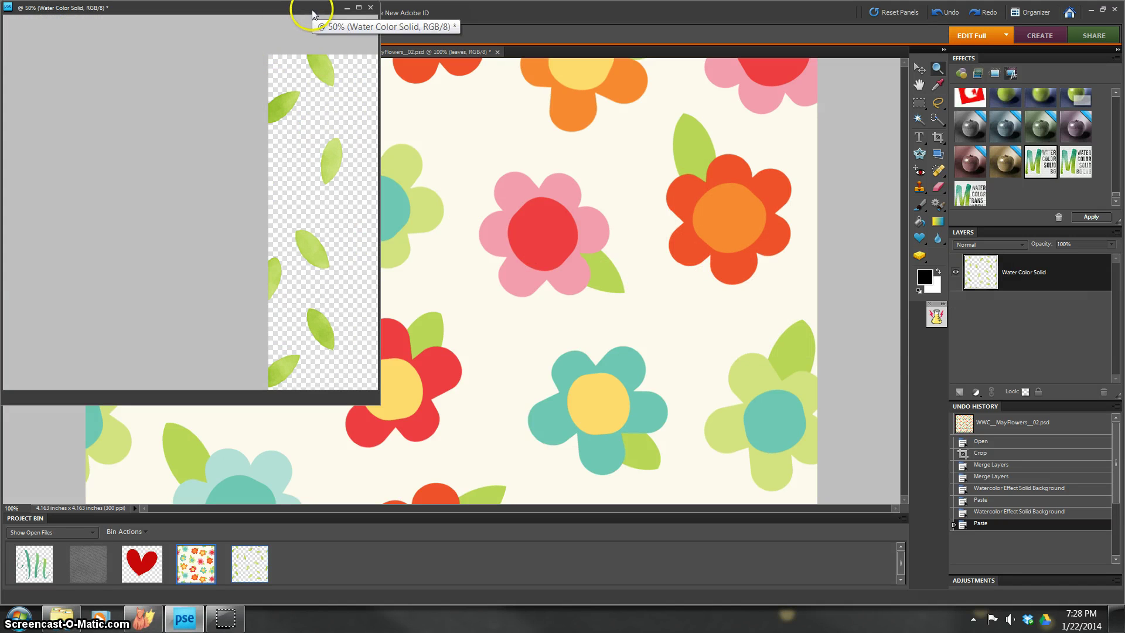
# Copy the finished watercolor leaves, close their document without saving, and paste them above the leaves layer in WWC__MayFlowers__02.psd.
pyautogui.click(371, 8)
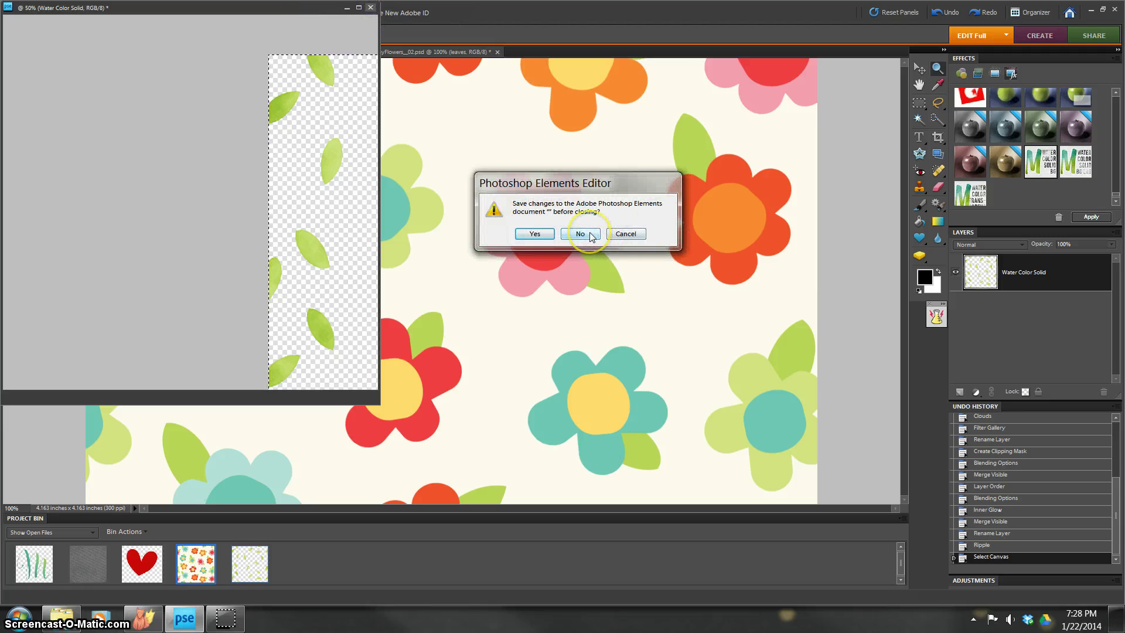
pyautogui.click(579, 234)
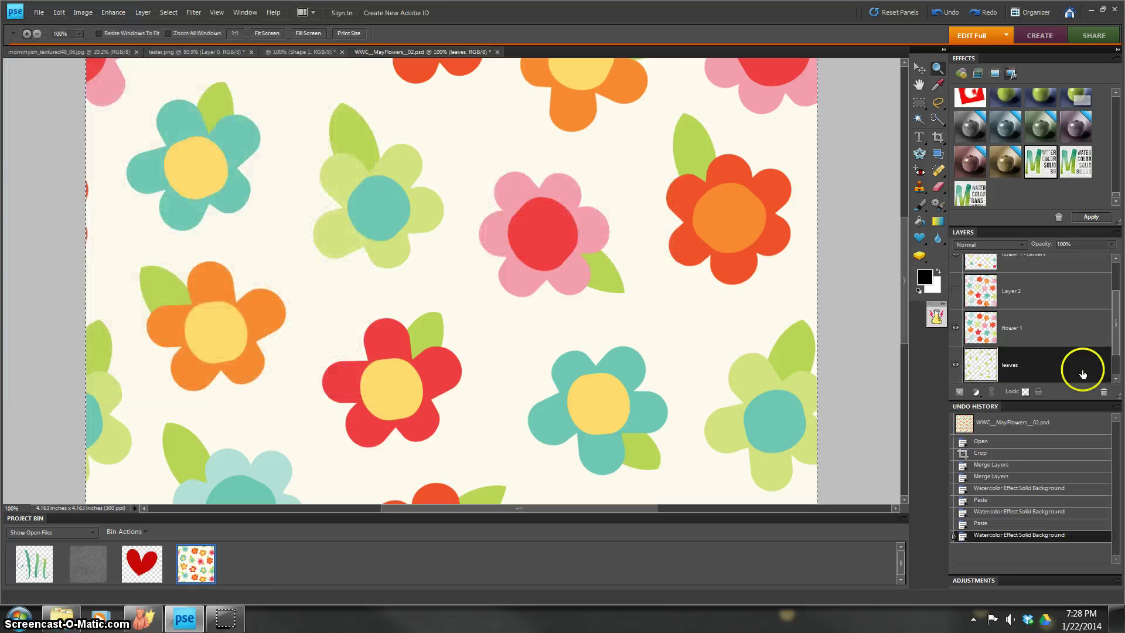
pyautogui.hotkey('ctrl', 'v')
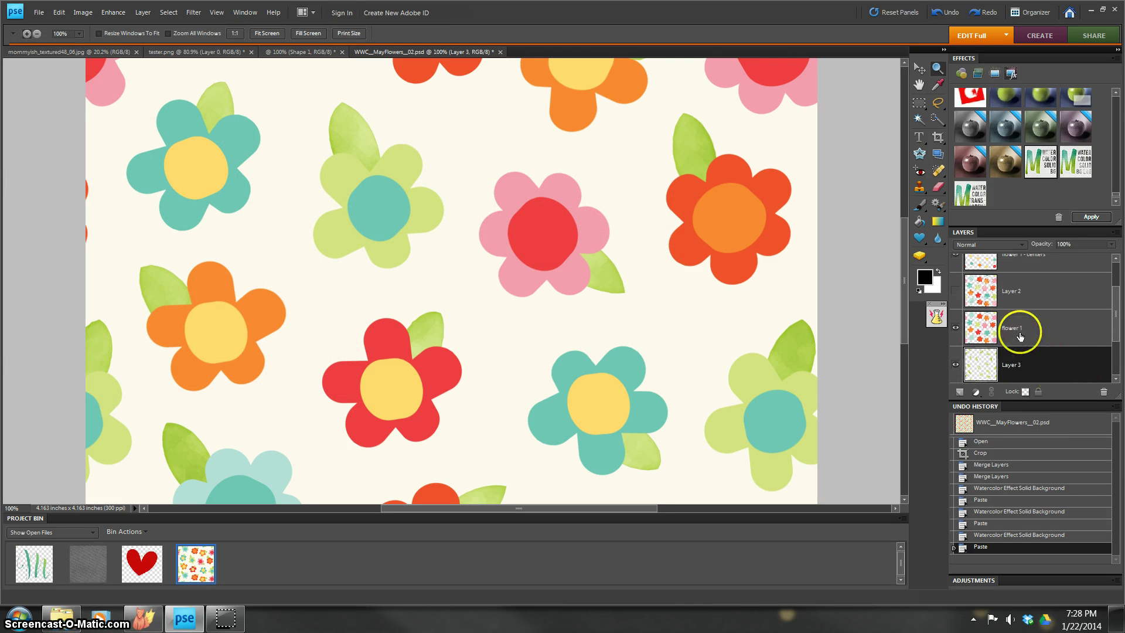
# Show watercolor Layers 2 and 1, hide the flat flower layers, and shift Layer 1 up so the centers sit in the middle of the petals.
pyautogui.click(955, 291)
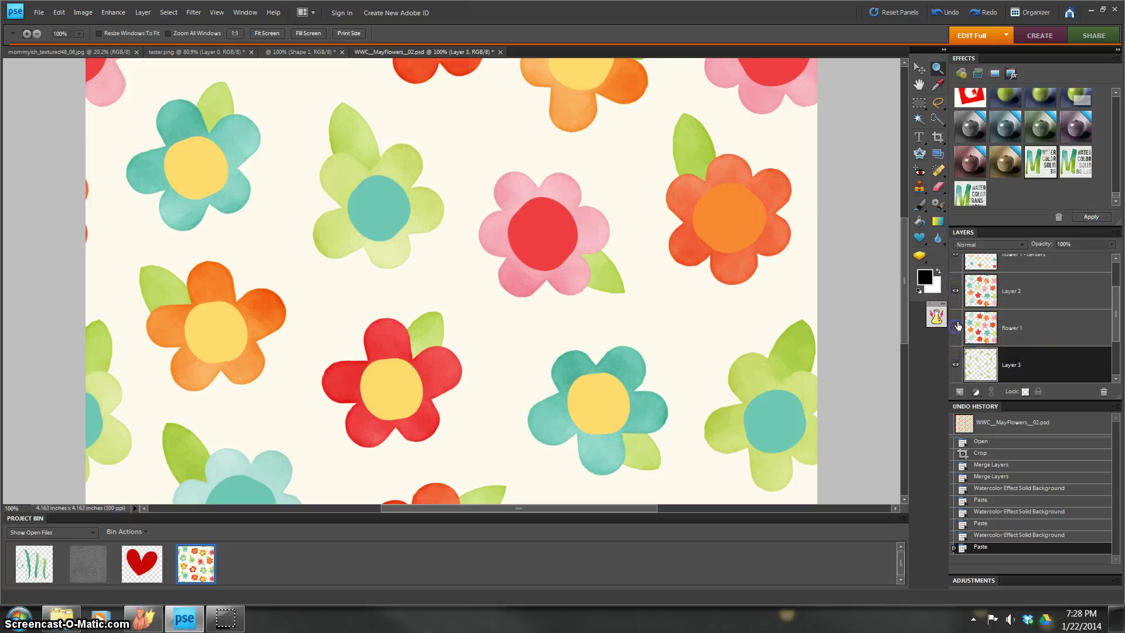
pyautogui.scroll(2, 960, 304)
pyautogui.click(957, 309)
pyautogui.click(956, 272)
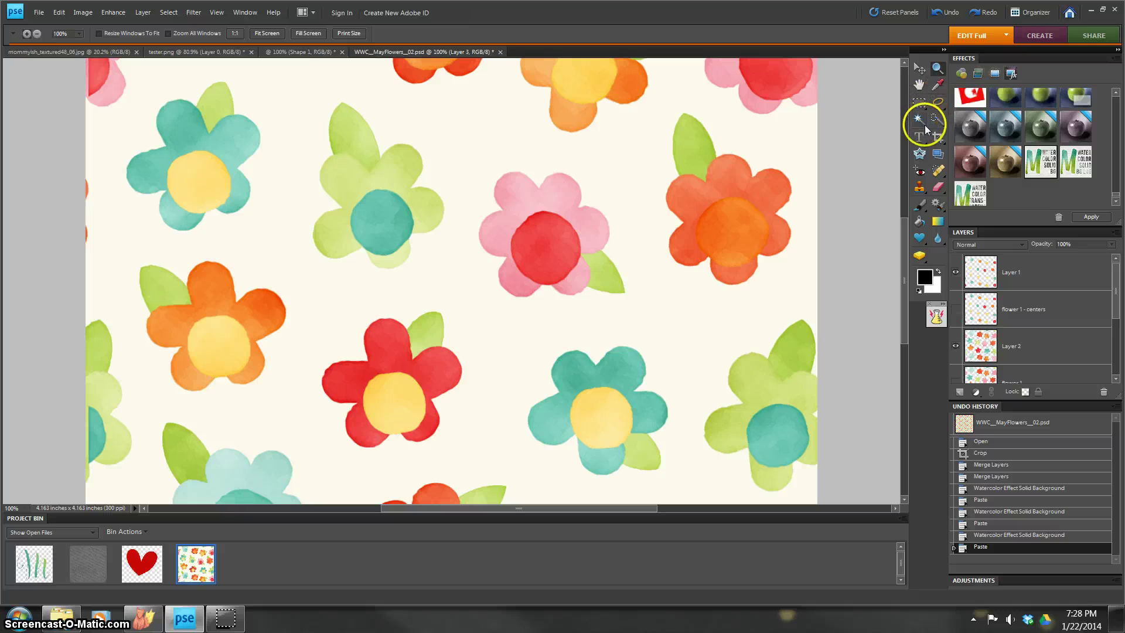
pyautogui.click(918, 68)
pyautogui.moveTo(726, 233); pyautogui.dragTo(727, 217)
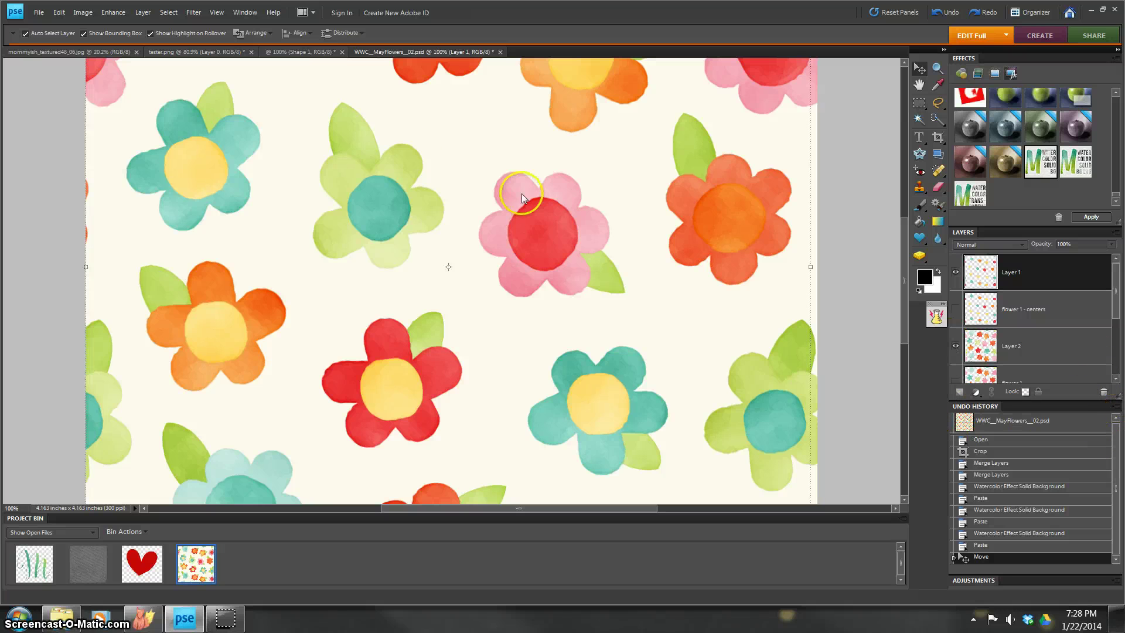
# Paste the gray texture from mommyish_textured48_06.jpg above all flower layers, blend it with Overlay, and compare with and without it.
pyautogui.click(76, 53)
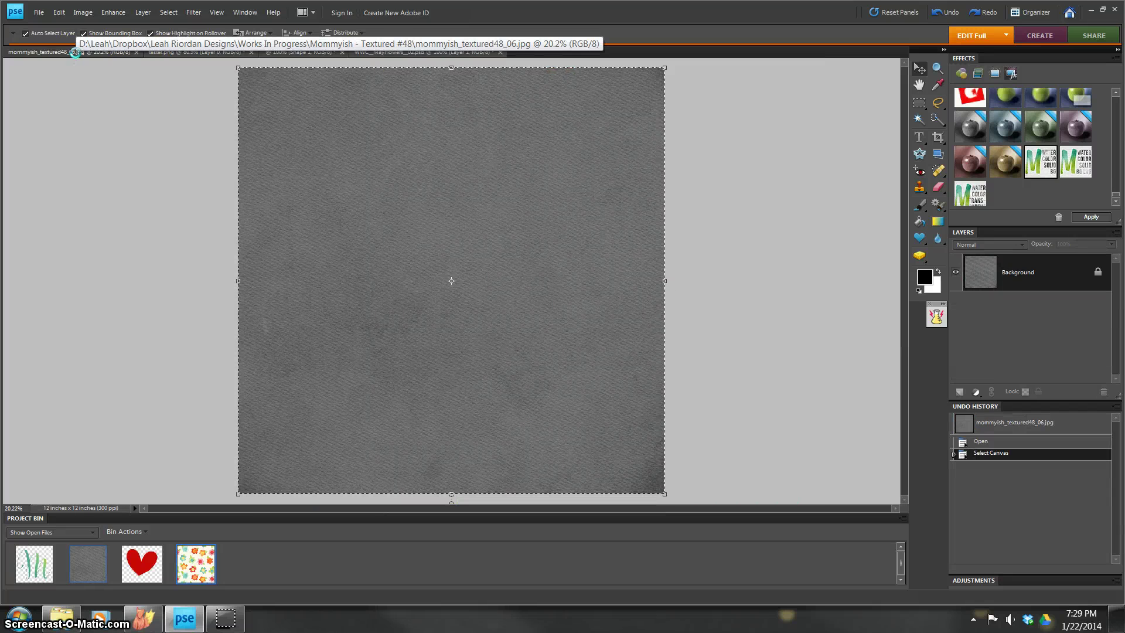
pyautogui.click(404, 52)
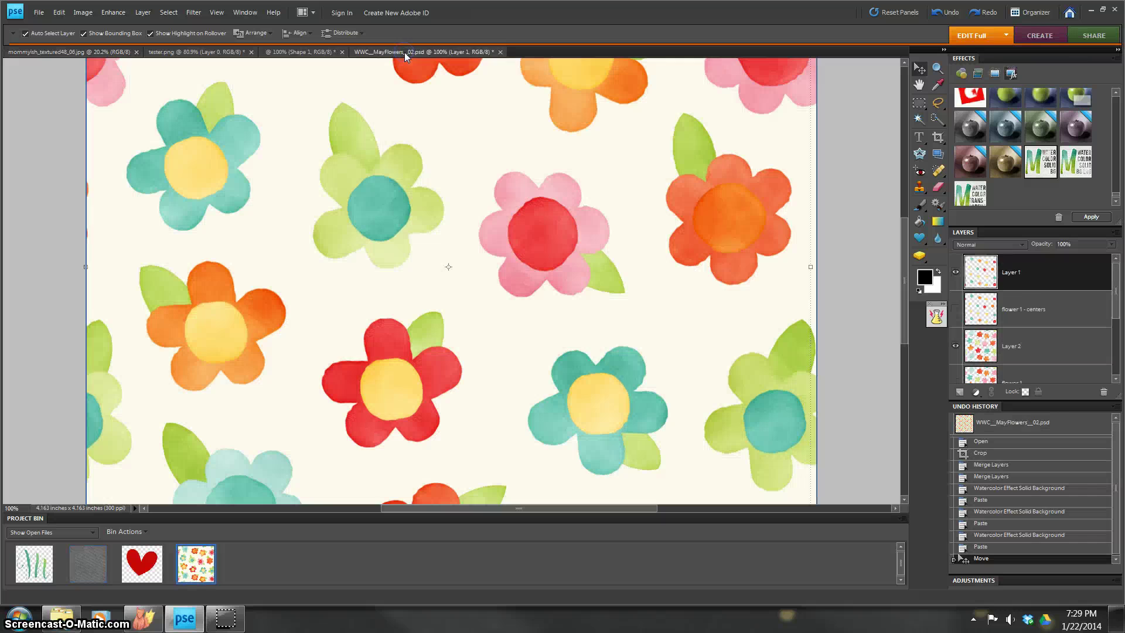
pyautogui.hotkey('ctrl', 'v')
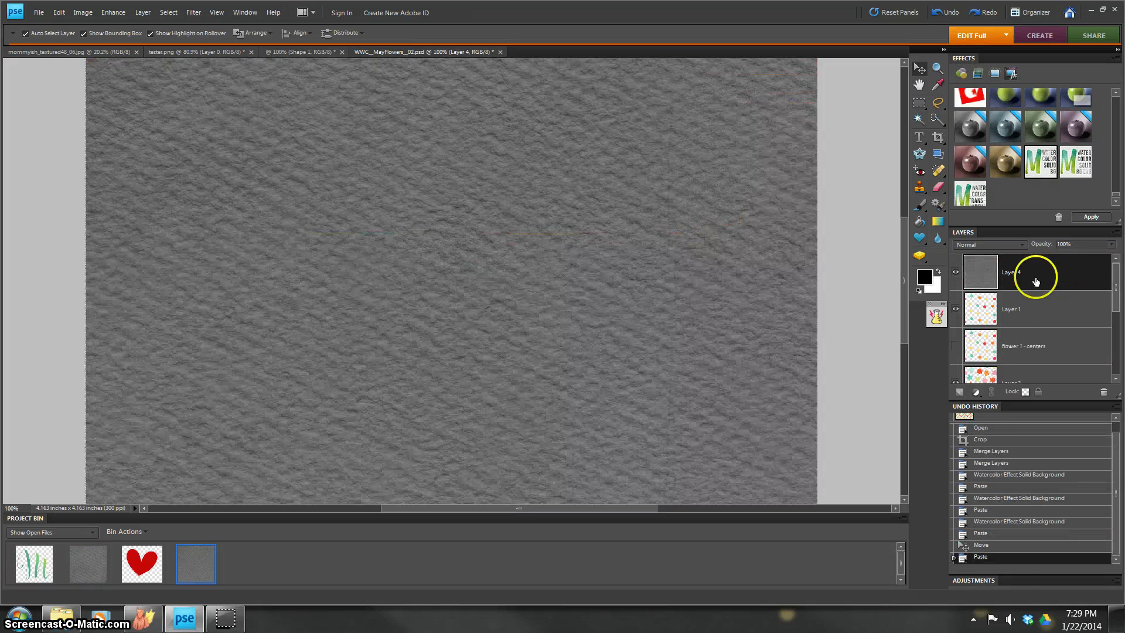
pyautogui.click(991, 245)
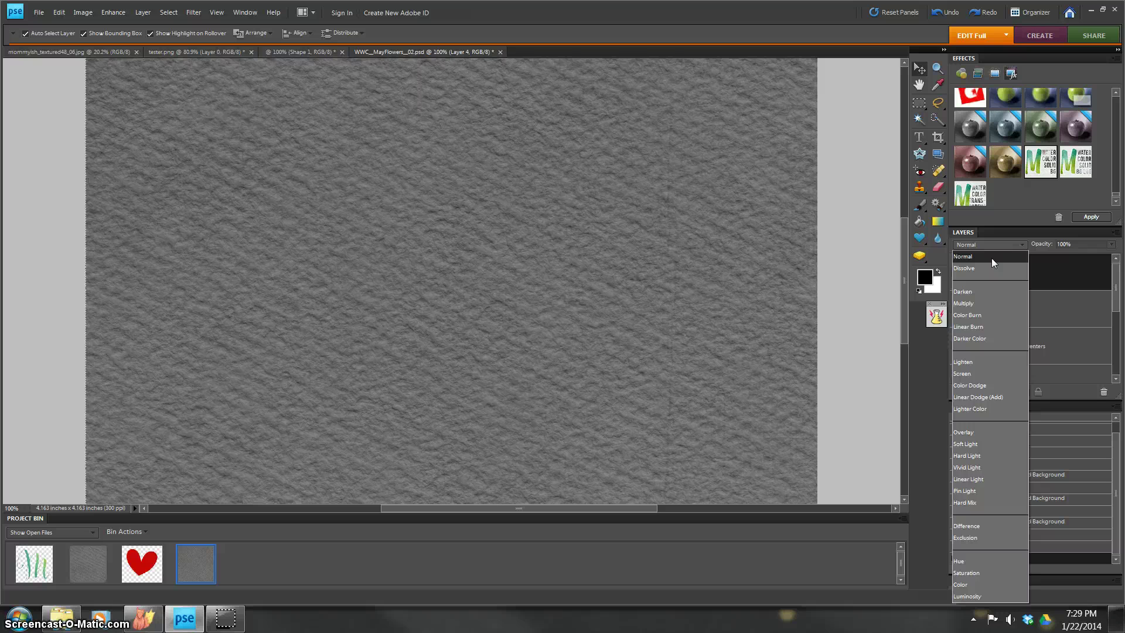
pyautogui.click(985, 433)
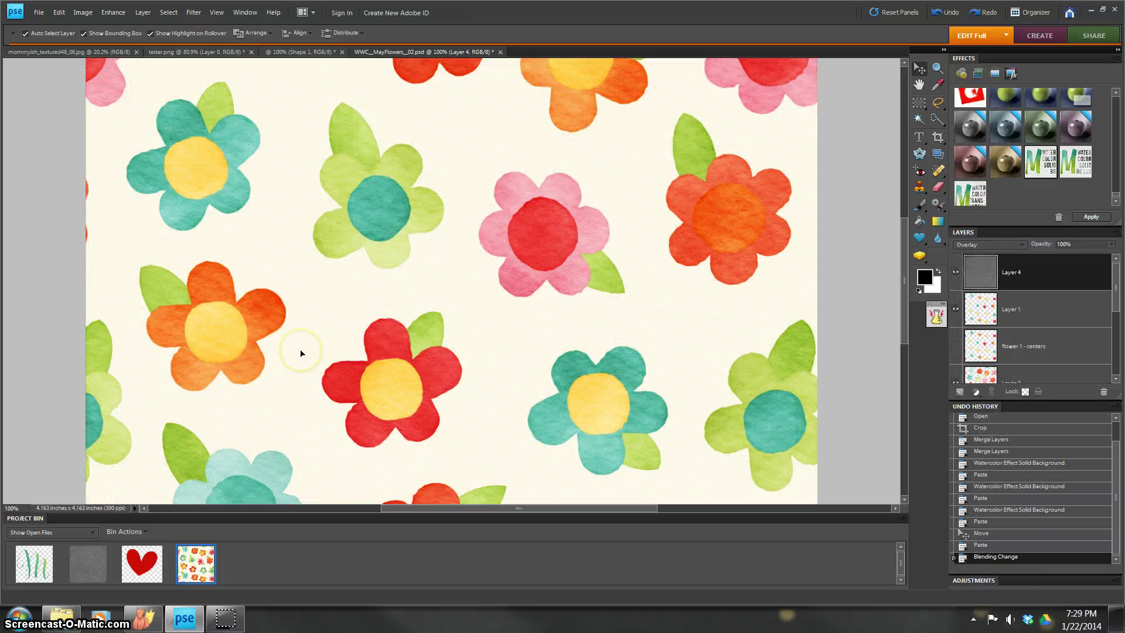
pyautogui.click(956, 273)
pyautogui.click(956, 272)
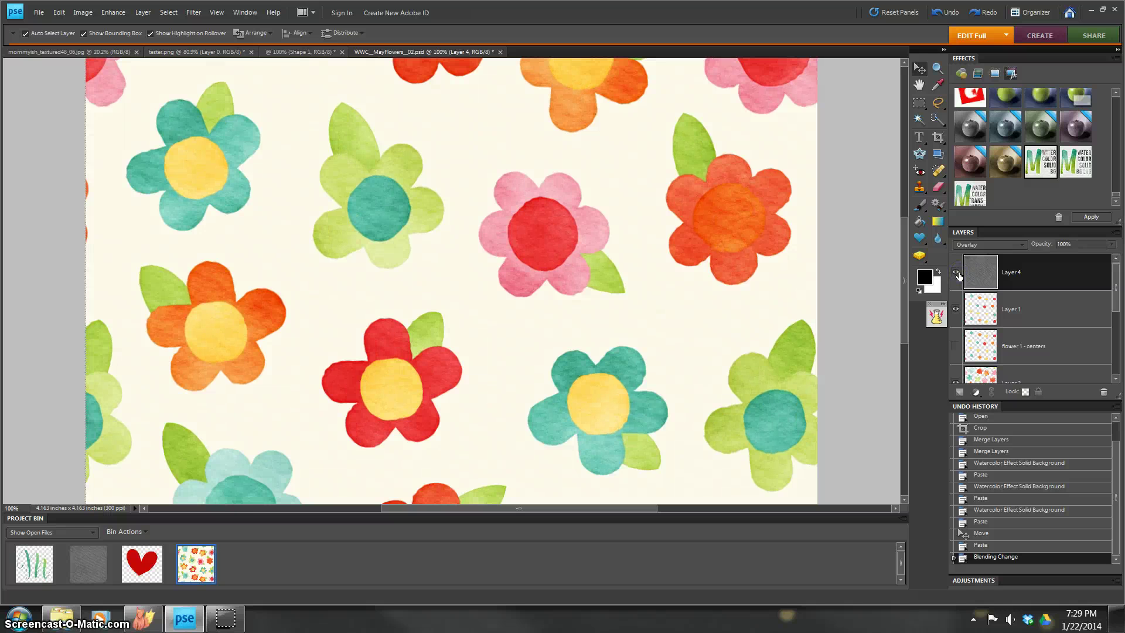
# Close WWC__MayFlowers__02.psd without saving and switch to the red heart document with nothing selected.
pyautogui.click(974, 248)
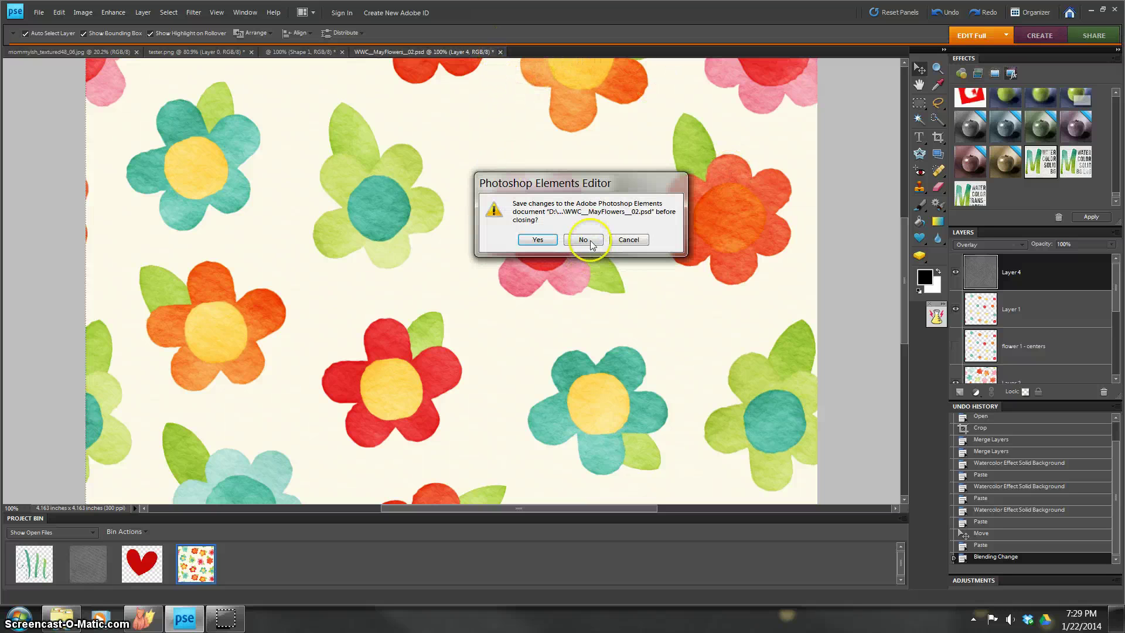
pyautogui.click(583, 240)
pyautogui.click(280, 51)
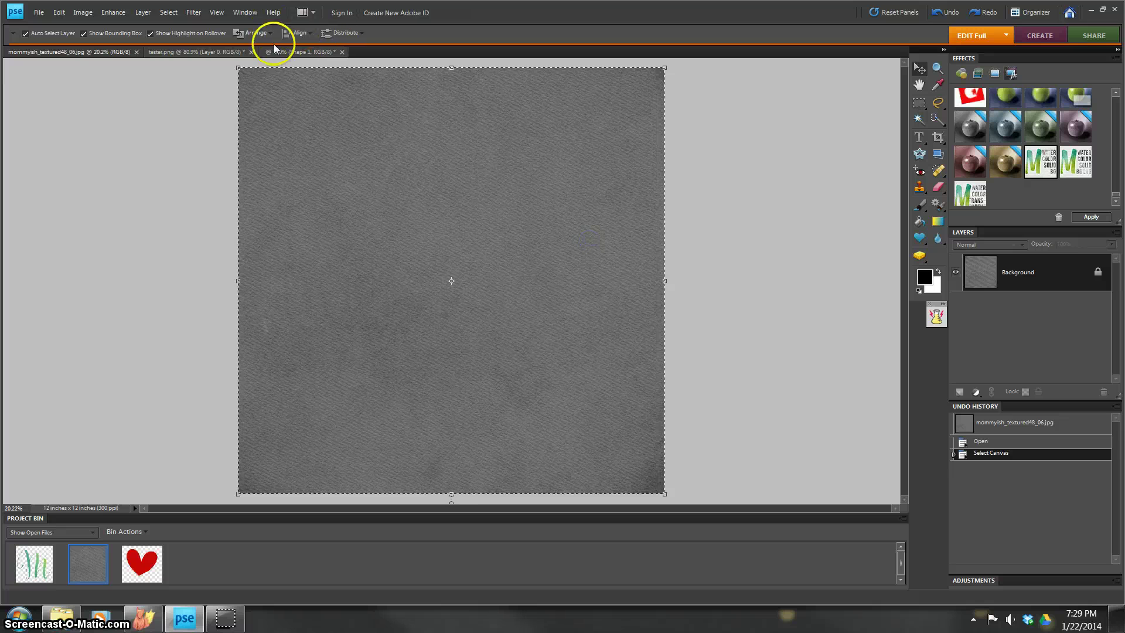
pyautogui.hotkey('ctrl', 'd')
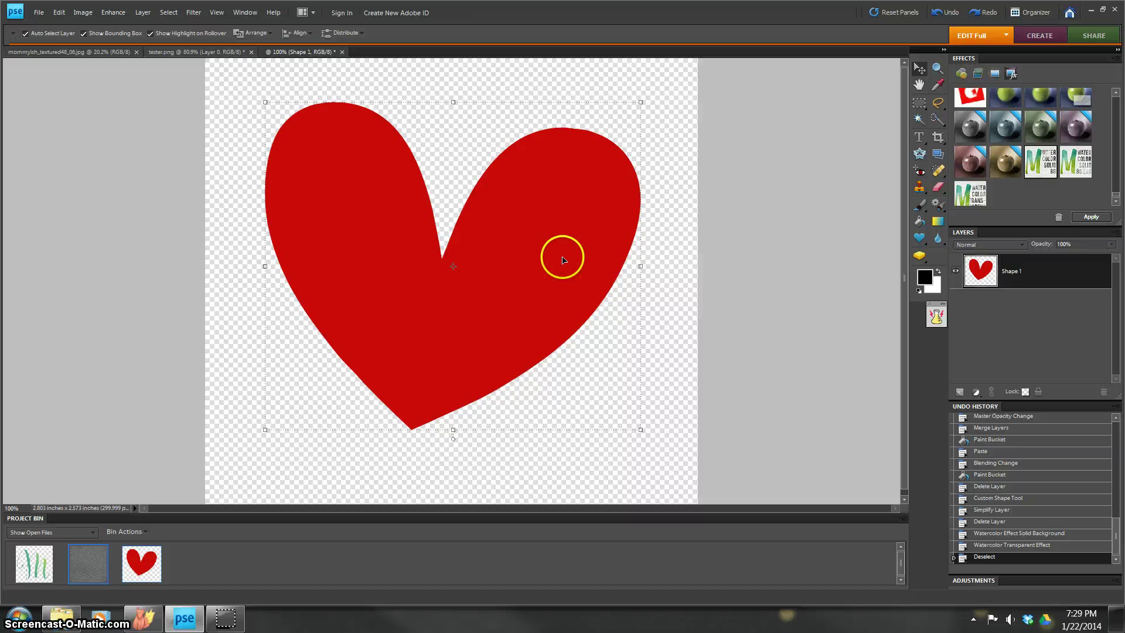
# Apply the larger-brush Watercolor Effect Solid Background to the heart with default style settings, and dock the resulting document with the open files.
pyautogui.doubleClick(1079, 167)
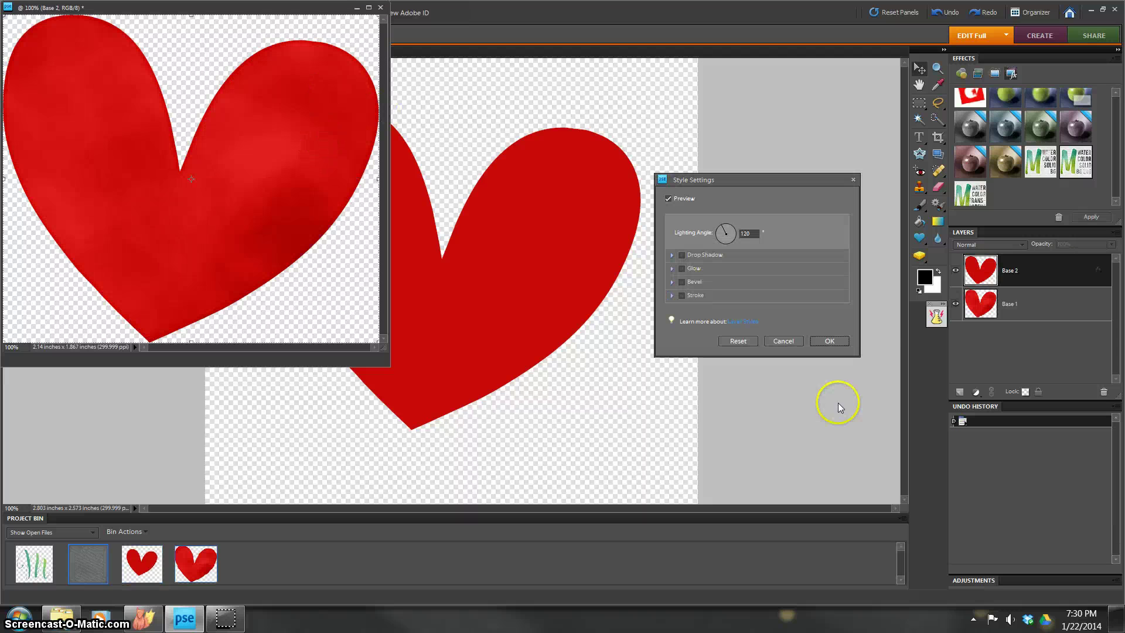
pyautogui.click(829, 340)
pyautogui.click(339, 142)
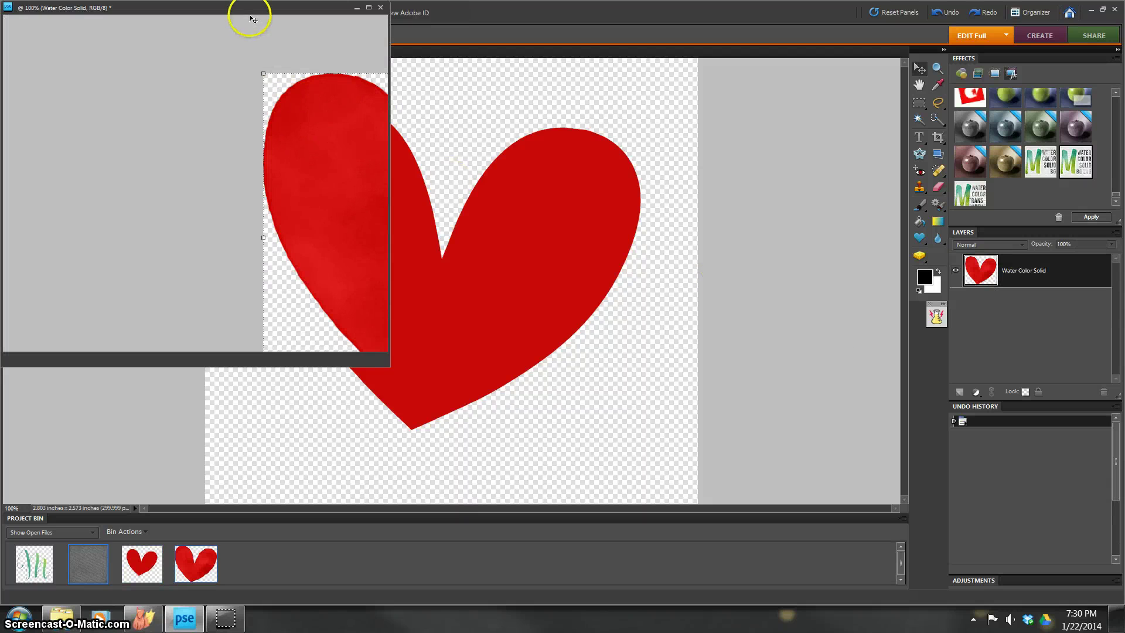
pyautogui.moveTo(263, 16); pyautogui.dragTo(328, 54)
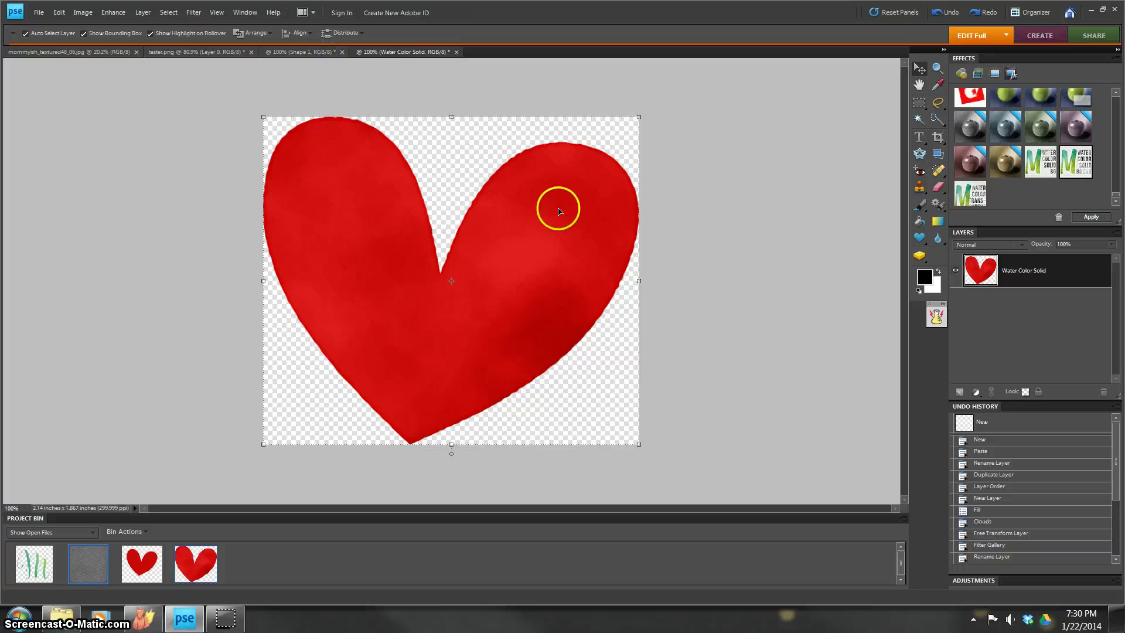
# Copy the watercolor heart into the original heart document and align it exactly over the Shape 1 heart.
pyautogui.hotkey('ctrl', 'a')
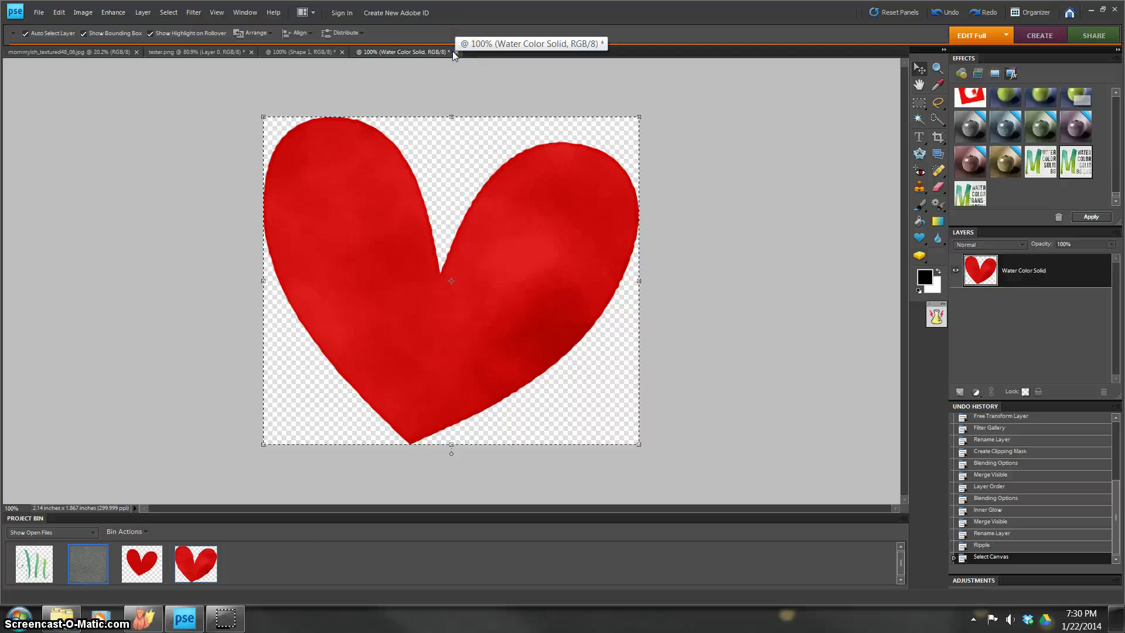
pyautogui.click(293, 52)
pyautogui.hotkey('ctrl', 'v')
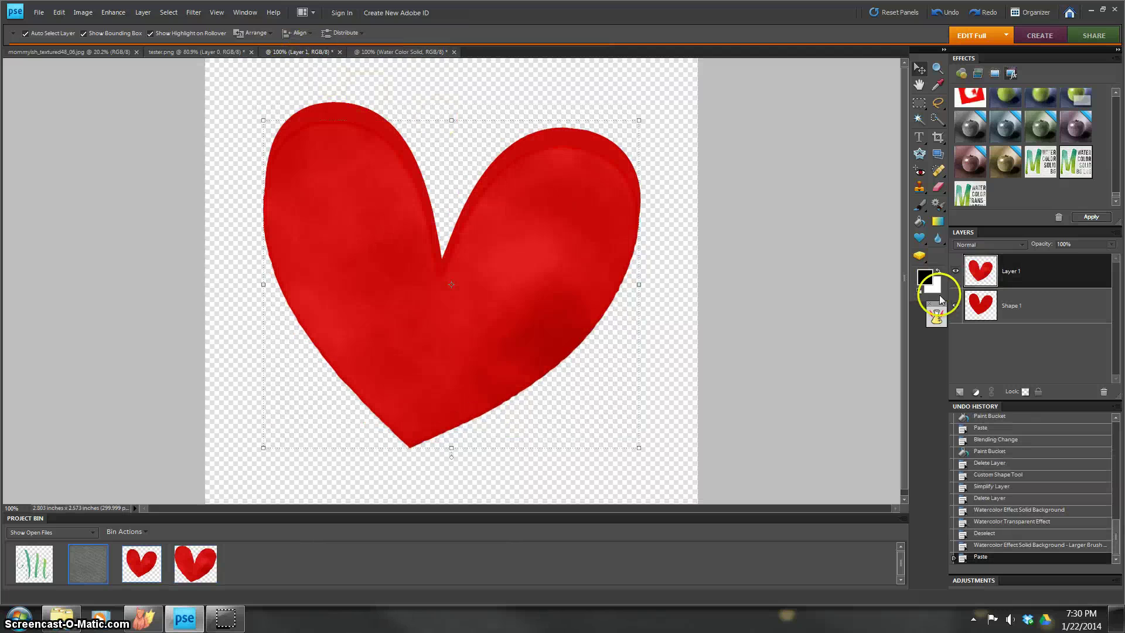
pyautogui.moveTo(571, 235); pyautogui.dragTo(573, 219)
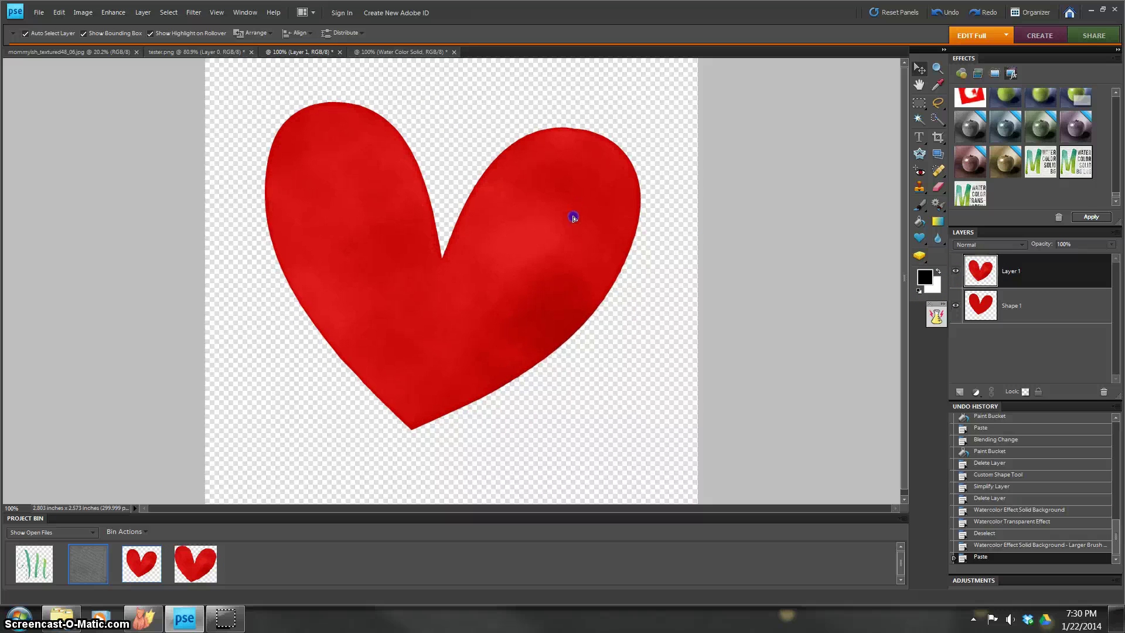
# Compare the watercolor heart with the flat original by toggling Layer 1's visibility.
pyautogui.click(956, 272)
pyautogui.click(956, 271)
pyautogui.click(957, 272)
pyautogui.click(957, 271)
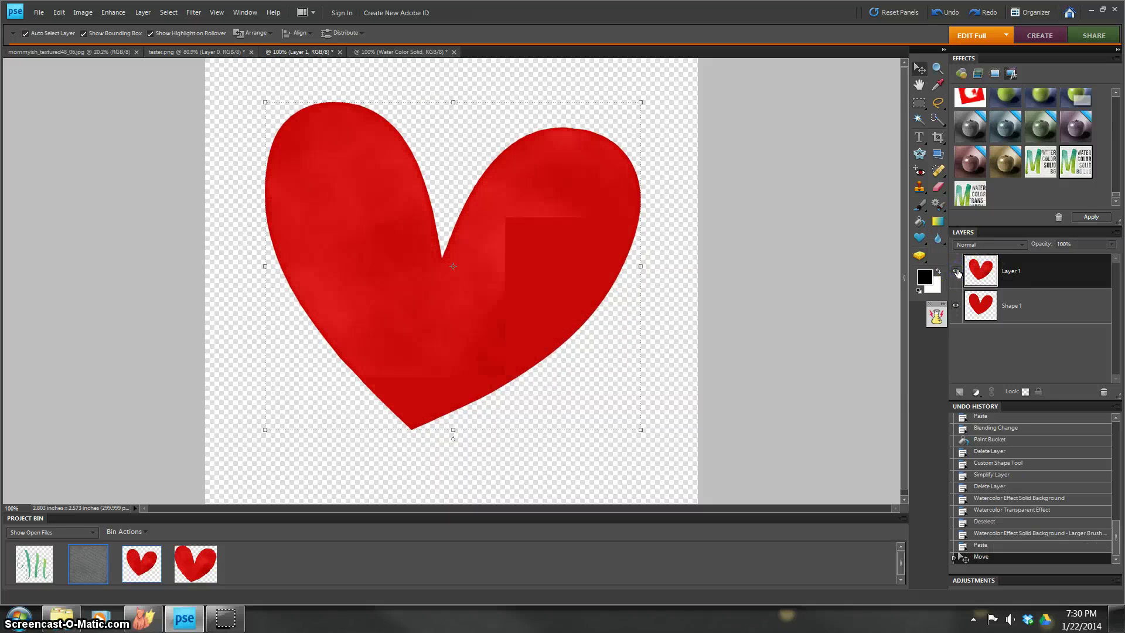
pyautogui.click(957, 271)
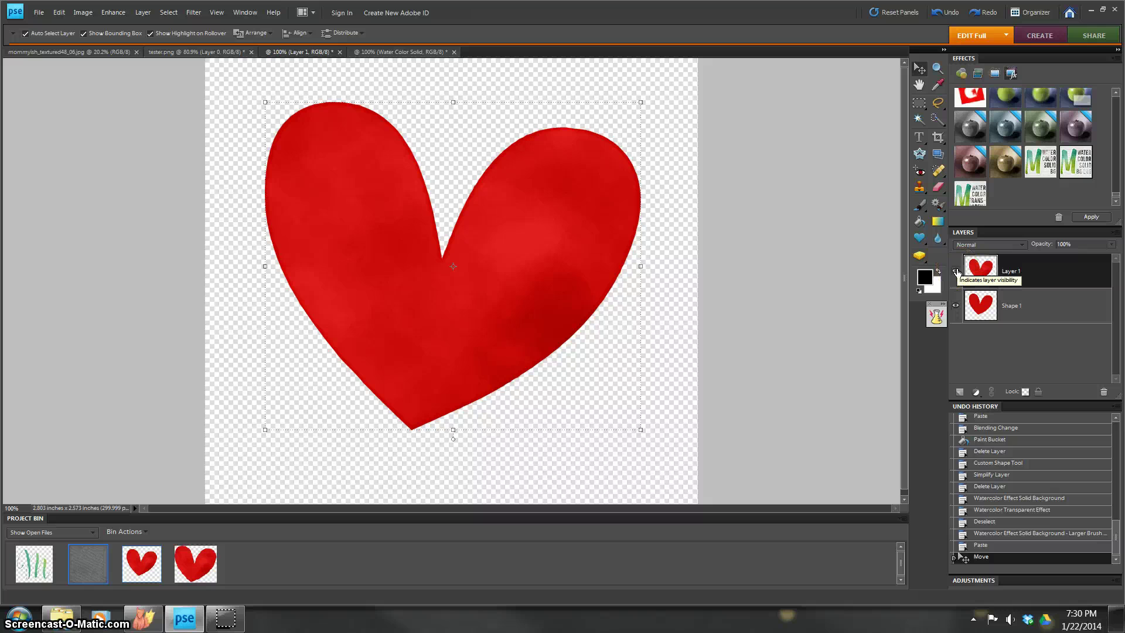
# Hide Layer 1 and apply the Watercolor Transparent Effect to the Shape 1 heart layer.
pyautogui.click(956, 271)
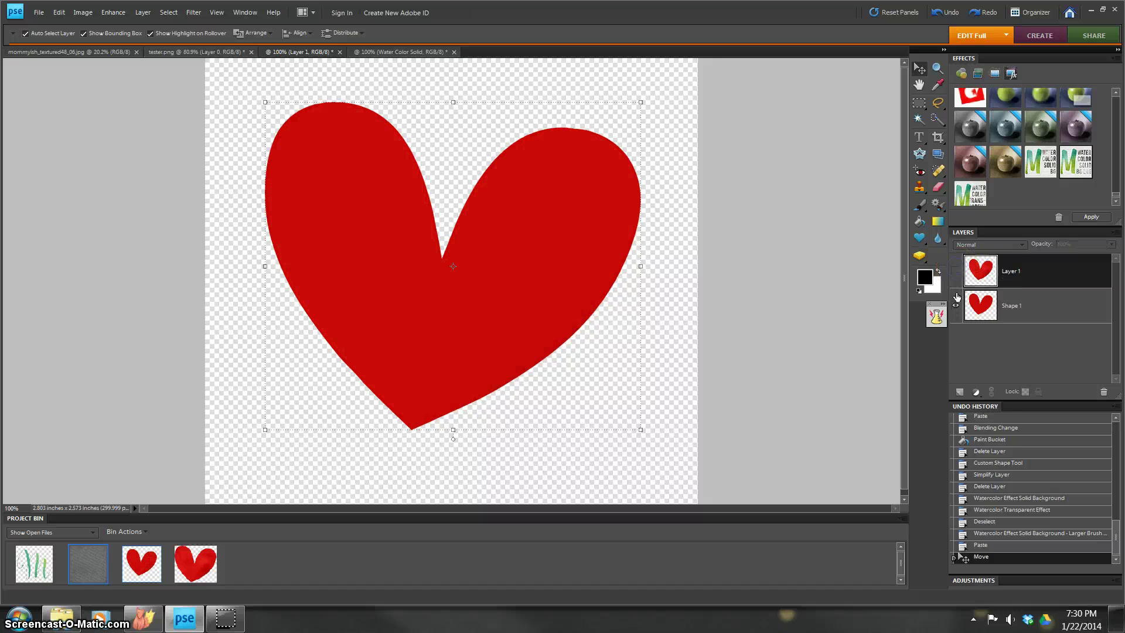
pyautogui.click(977, 297)
pyautogui.click(978, 193)
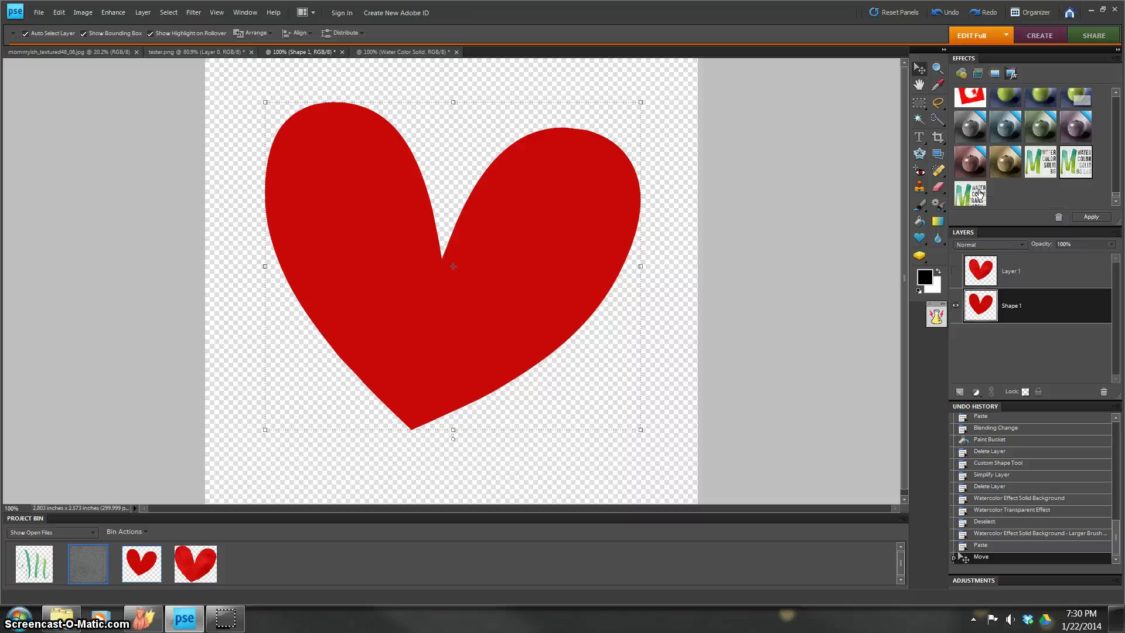
pyautogui.doubleClick(979, 194)
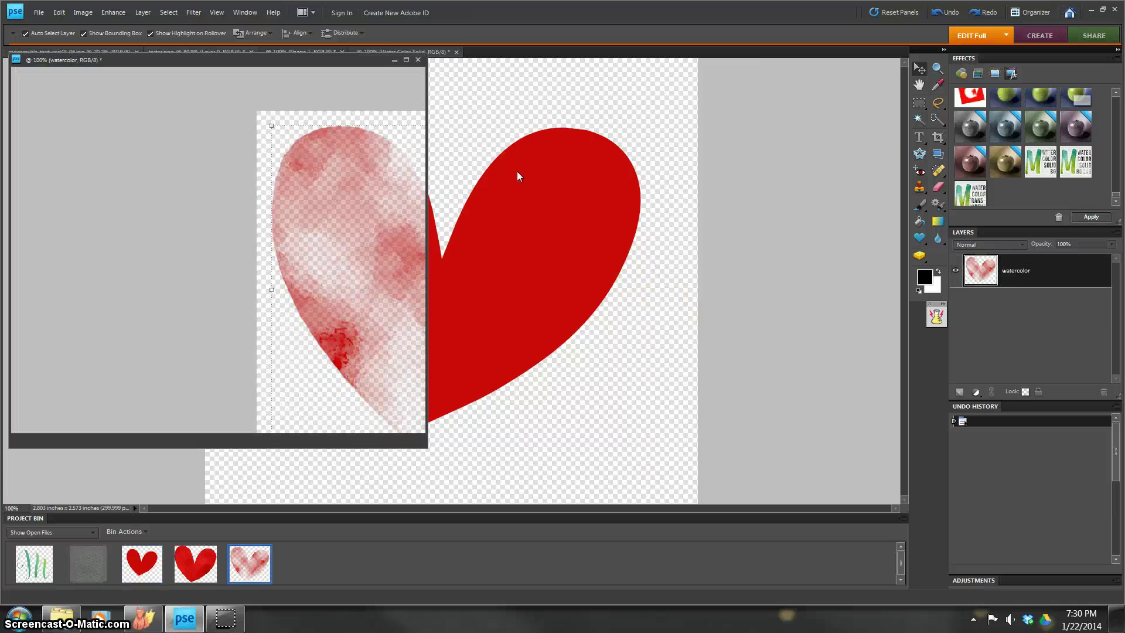
# Close the transparent watercolor document and paste its heart twice above Layer 1 in the original heart document, with Shape 1 hidden.
pyautogui.click(417, 60)
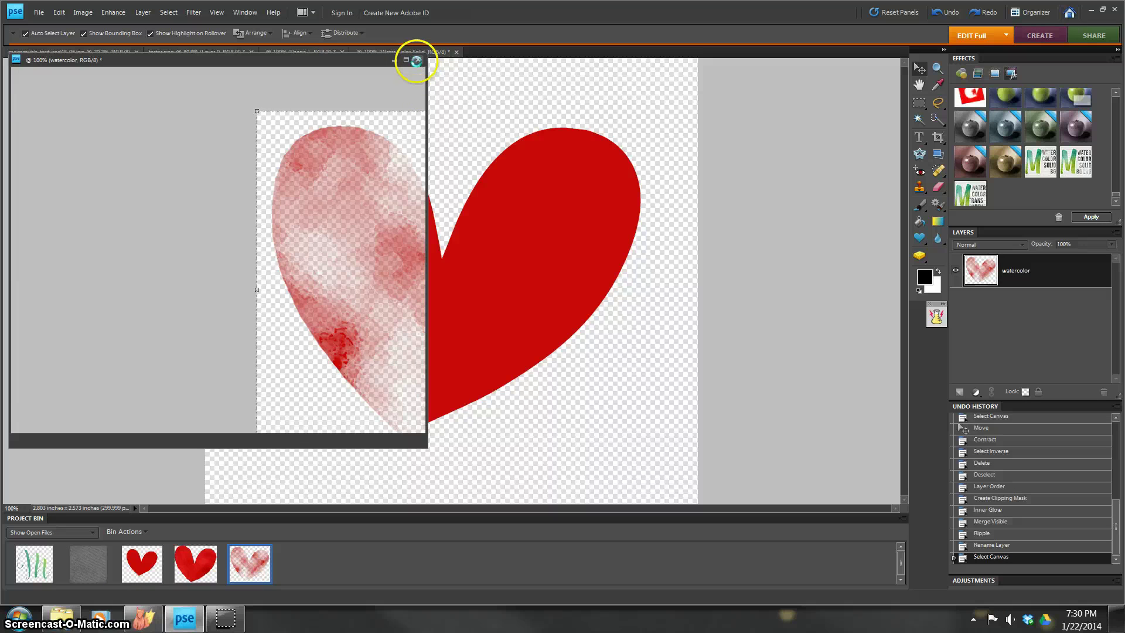
pyautogui.click(580, 236)
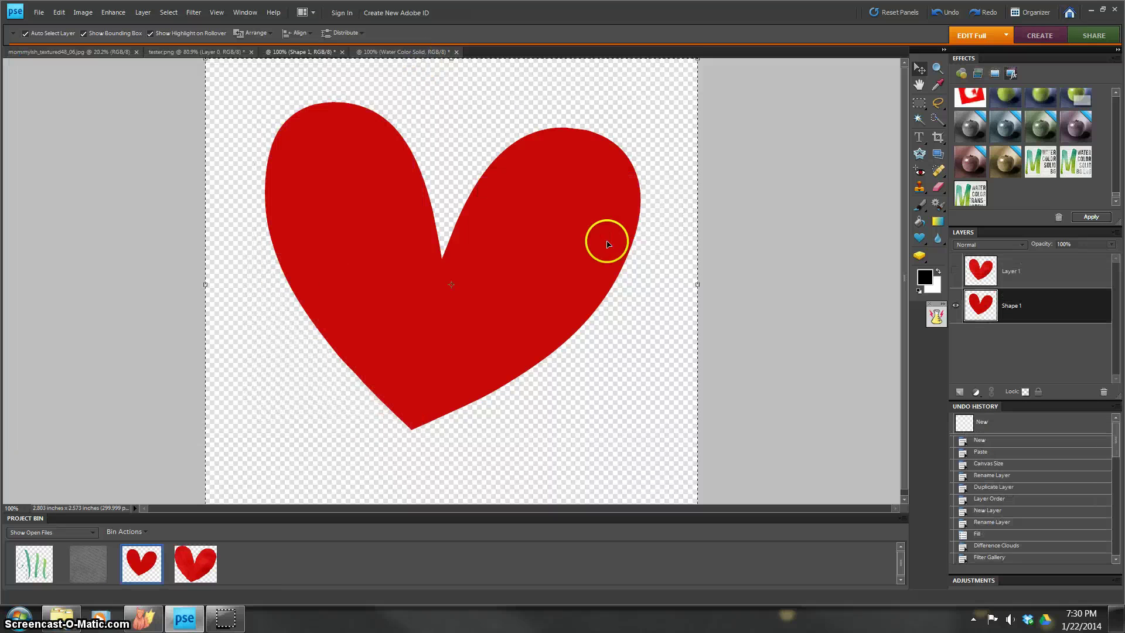
pyautogui.click(1024, 284)
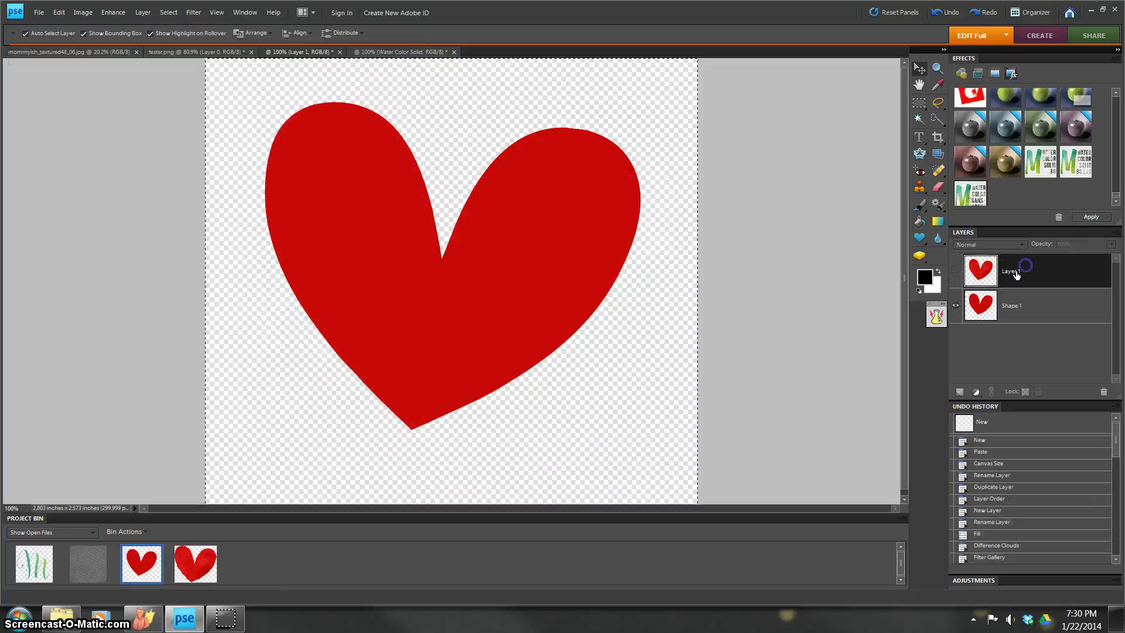
pyautogui.click(957, 305)
pyautogui.hotkey('ctrl', 'v')
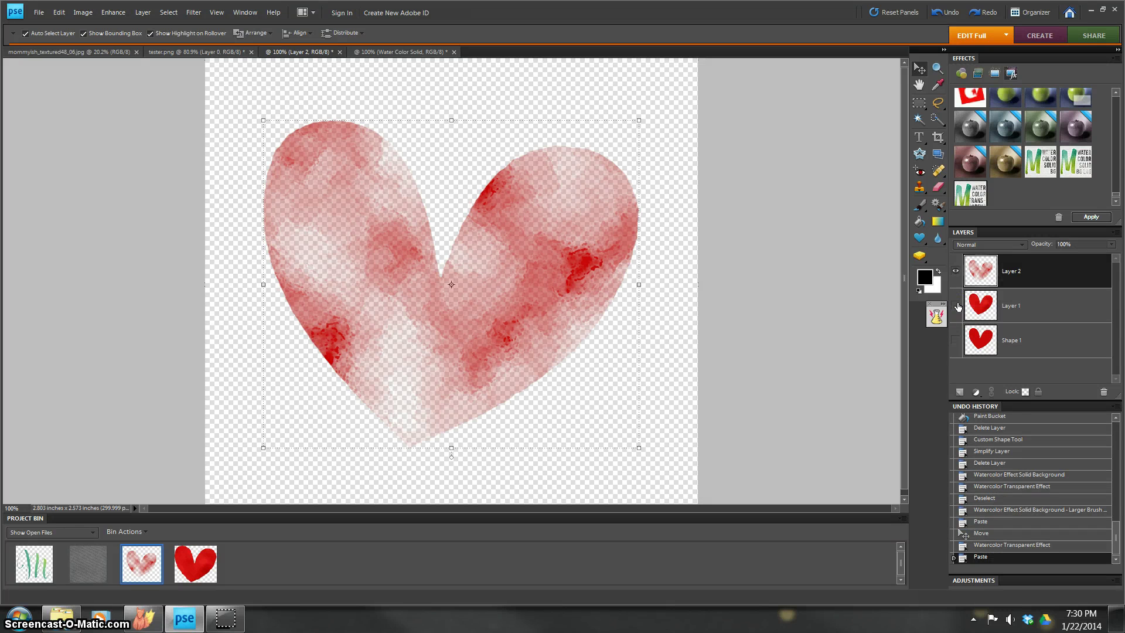
pyautogui.hotkey('ctrl', 'v')
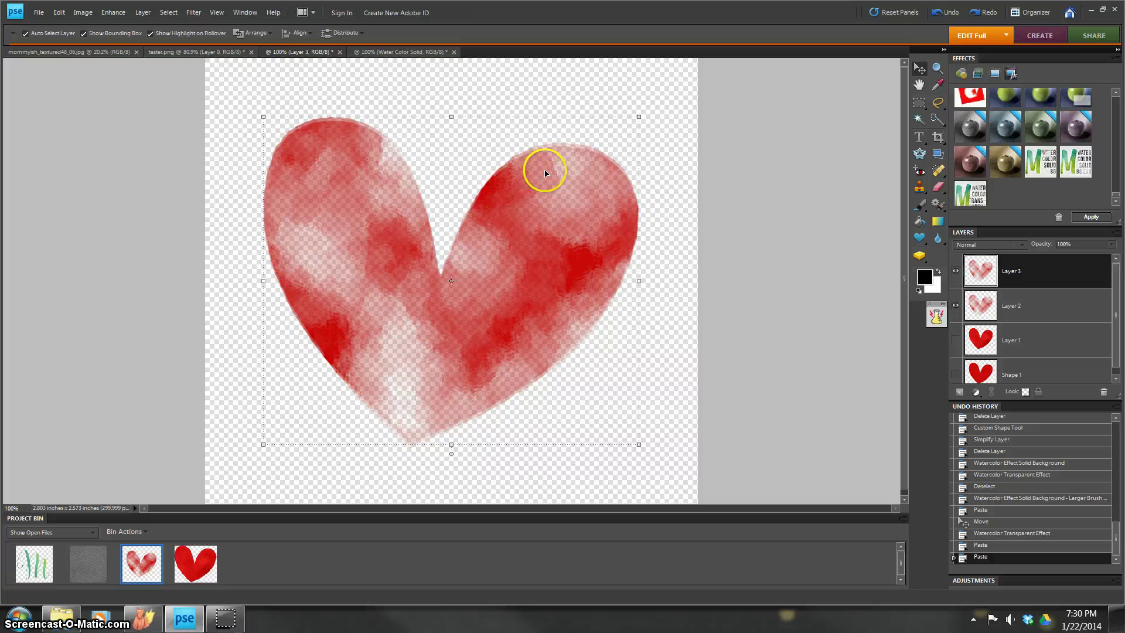
# Align the upper pasted watercolor heart exactly over the lower one and merge the two layers.
pyautogui.moveTo(544, 171); pyautogui.dragTo(543, 174)
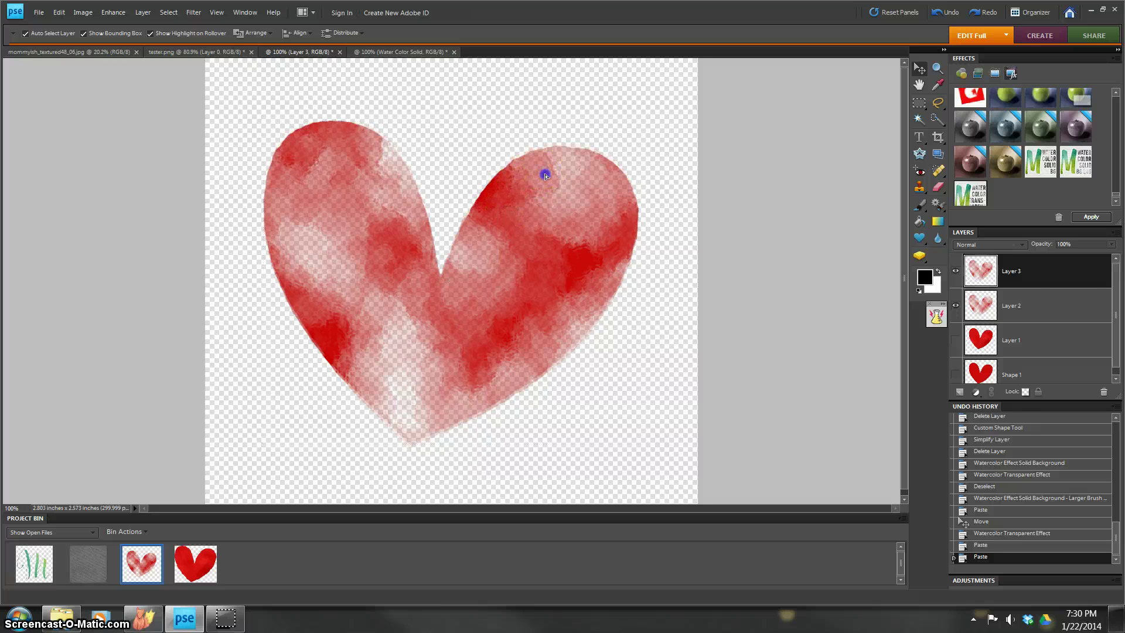
pyautogui.keyDown('ctrl'); pyautogui.click(1048, 301); pyautogui.keyUp('ctrl')
pyautogui.rightClick(1034, 271)
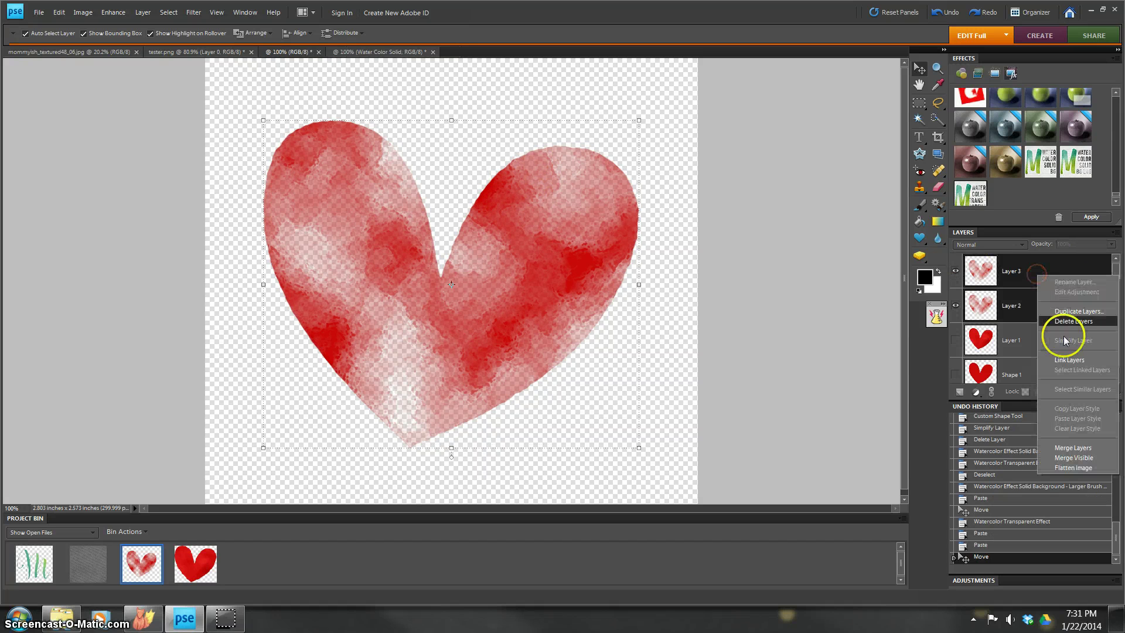
pyautogui.click(1076, 449)
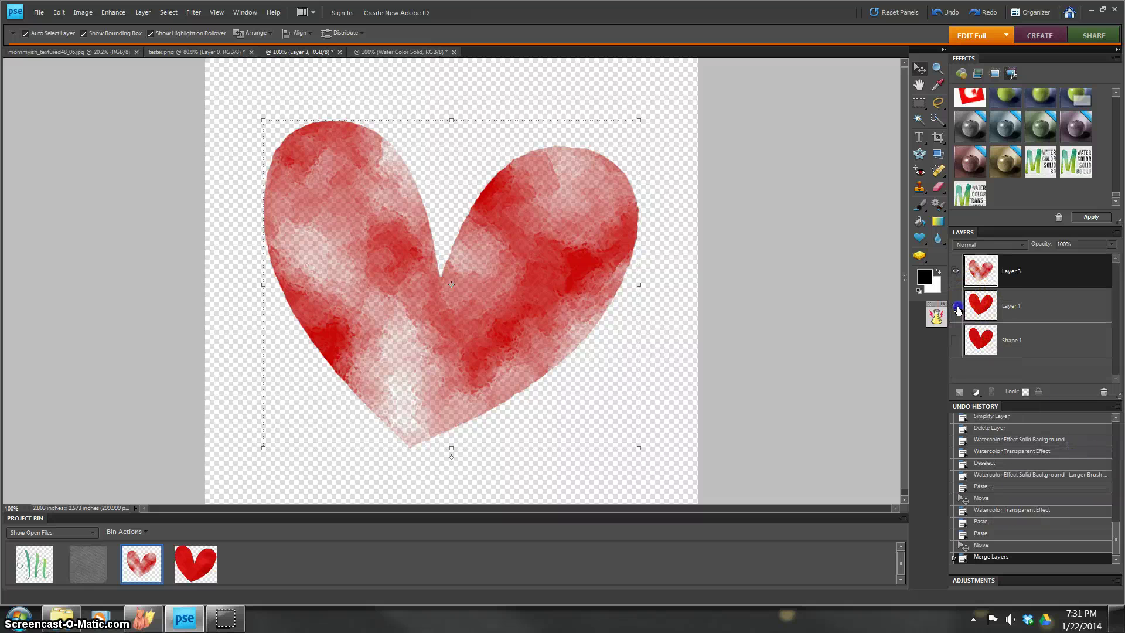
# Show Layer 1 and move the merged watercolor heart exactly over its heart.
pyautogui.click(956, 305)
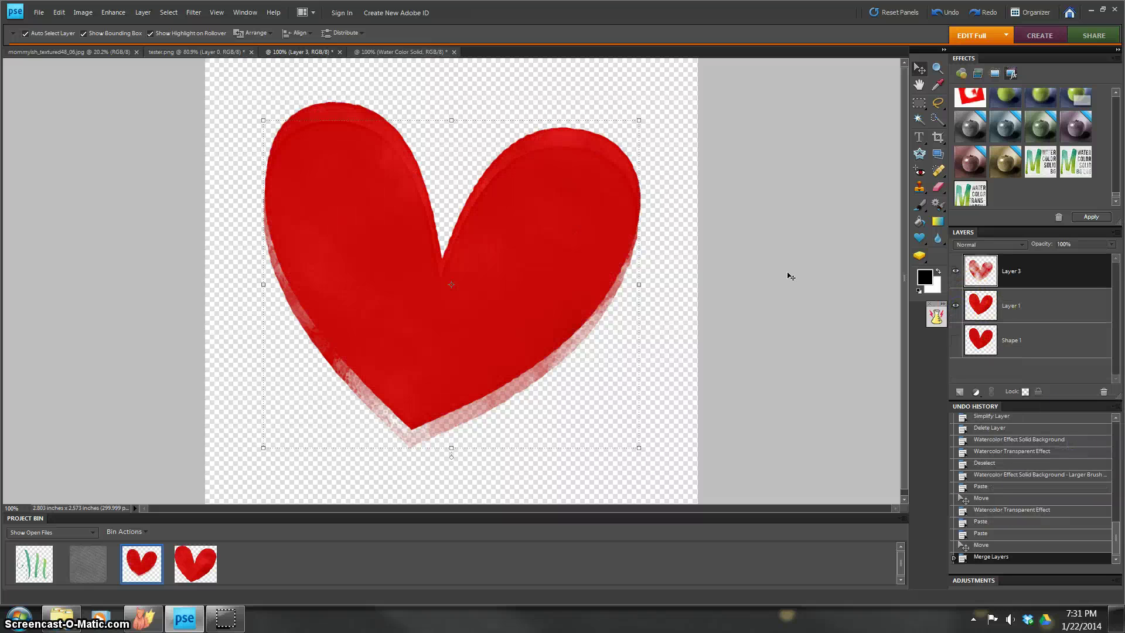
pyautogui.click(561, 270)
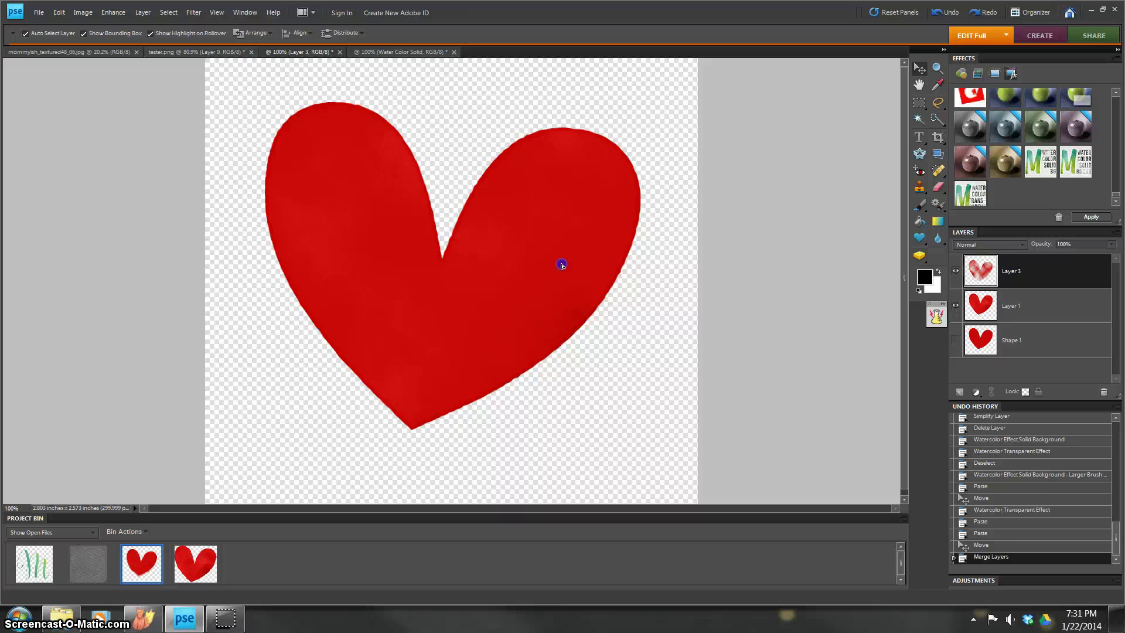
# Add a new layer directly above Layer 1 and clip it to the Layer 1 heart.
pyautogui.click(1035, 305)
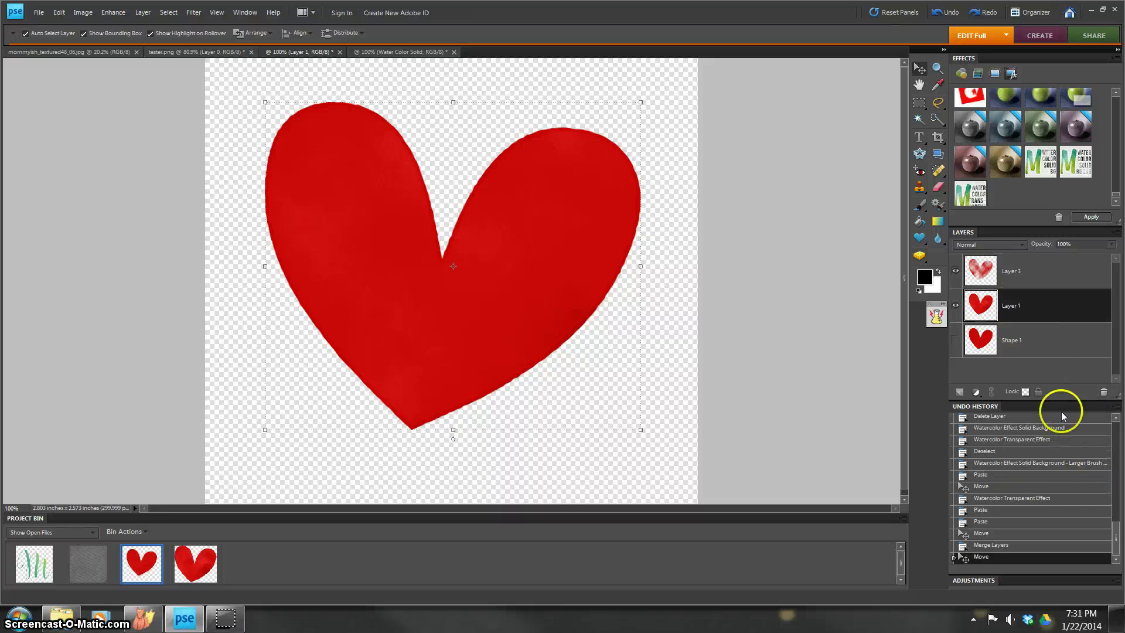
pyautogui.click(960, 391)
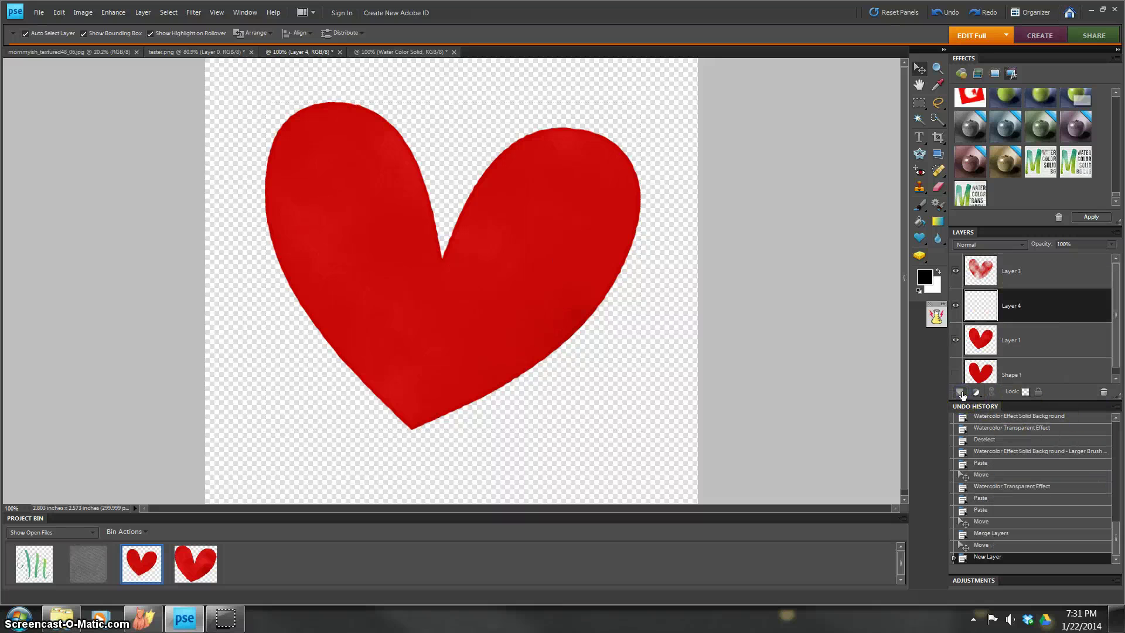
pyautogui.hotkey('ctrl', 'g')
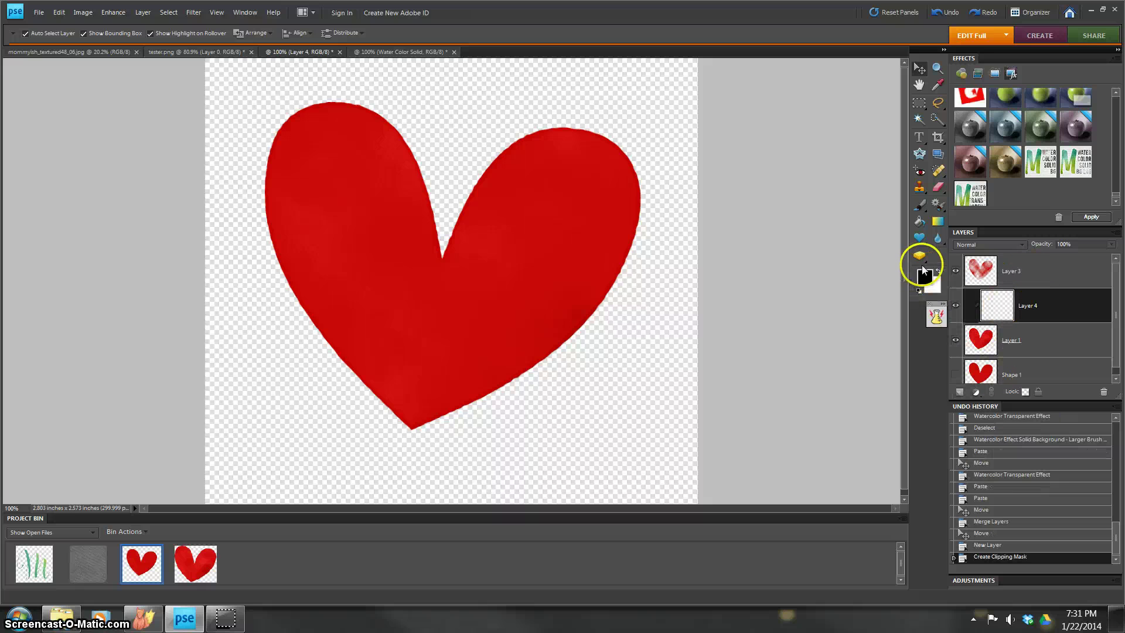
pyautogui.click(956, 271)
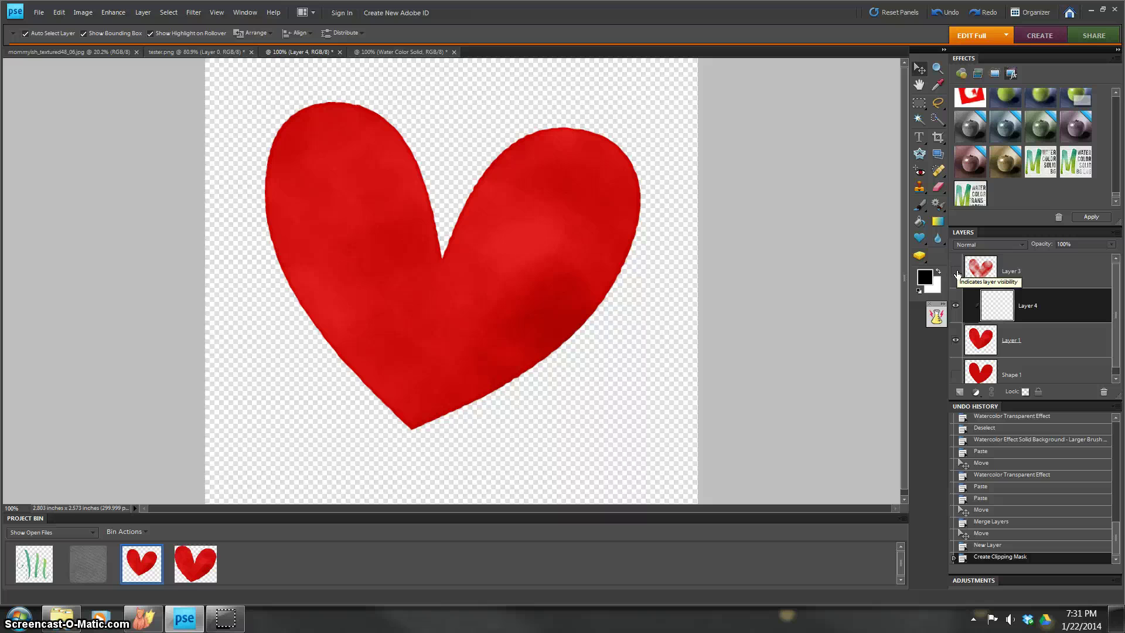
pyautogui.click(956, 271)
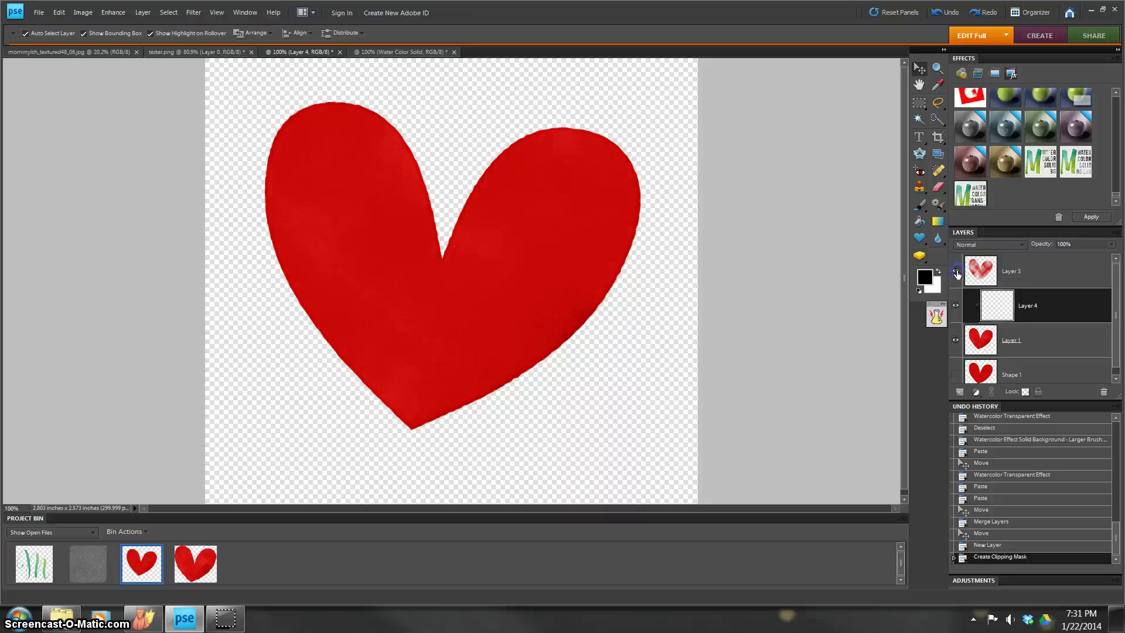
# Fill the clipped Layer 4 with white using the Paint Bucket, and clip the Layer 3 watercolor heart to Layer 1 as well.
pyautogui.click(938, 272)
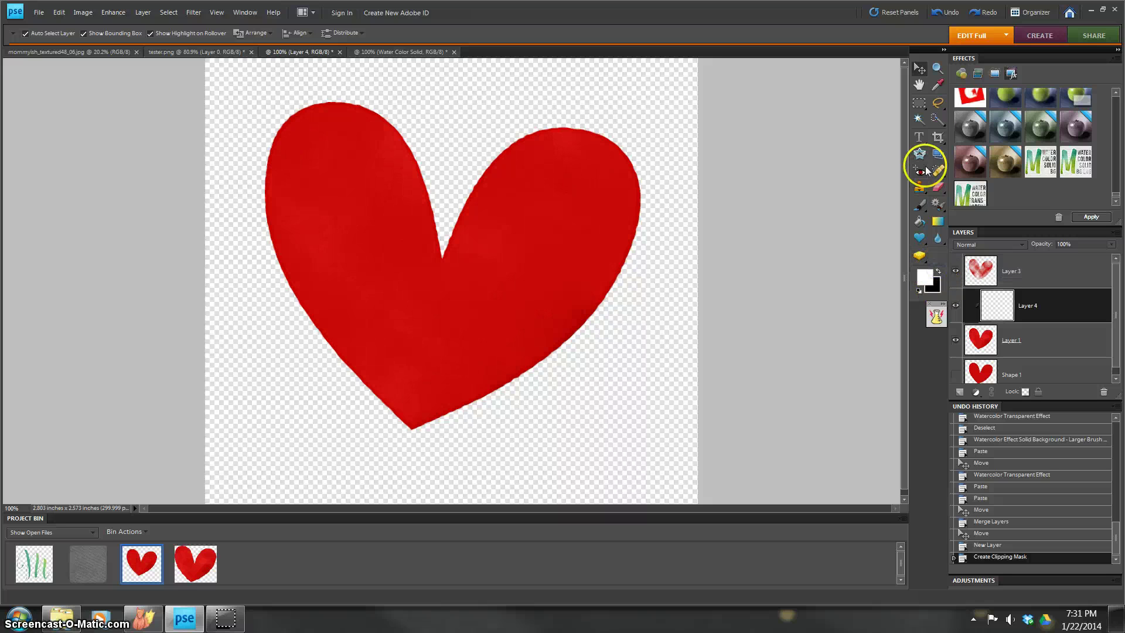
pyautogui.click(919, 221)
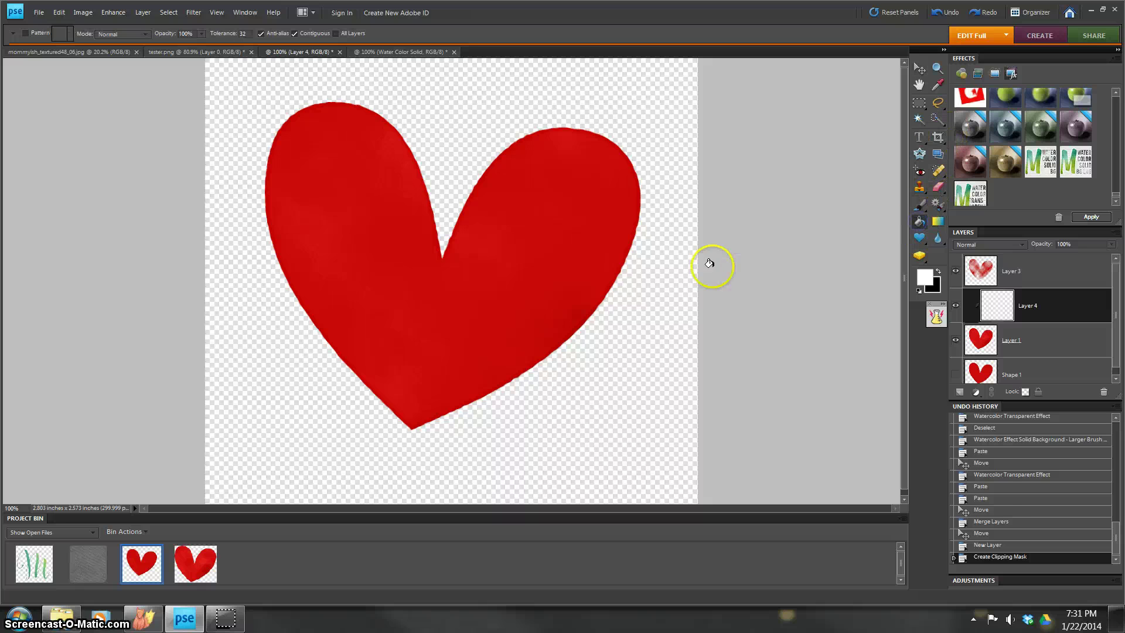
pyautogui.click(536, 215)
pyautogui.click(300, 144)
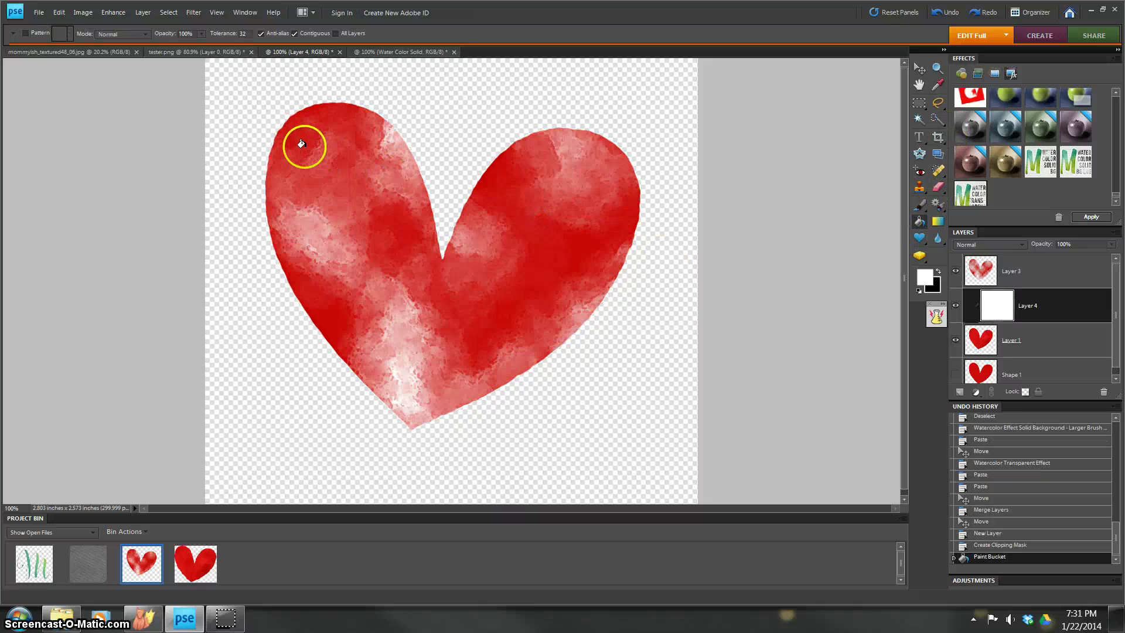
pyautogui.click(549, 165)
pyautogui.click(1024, 274)
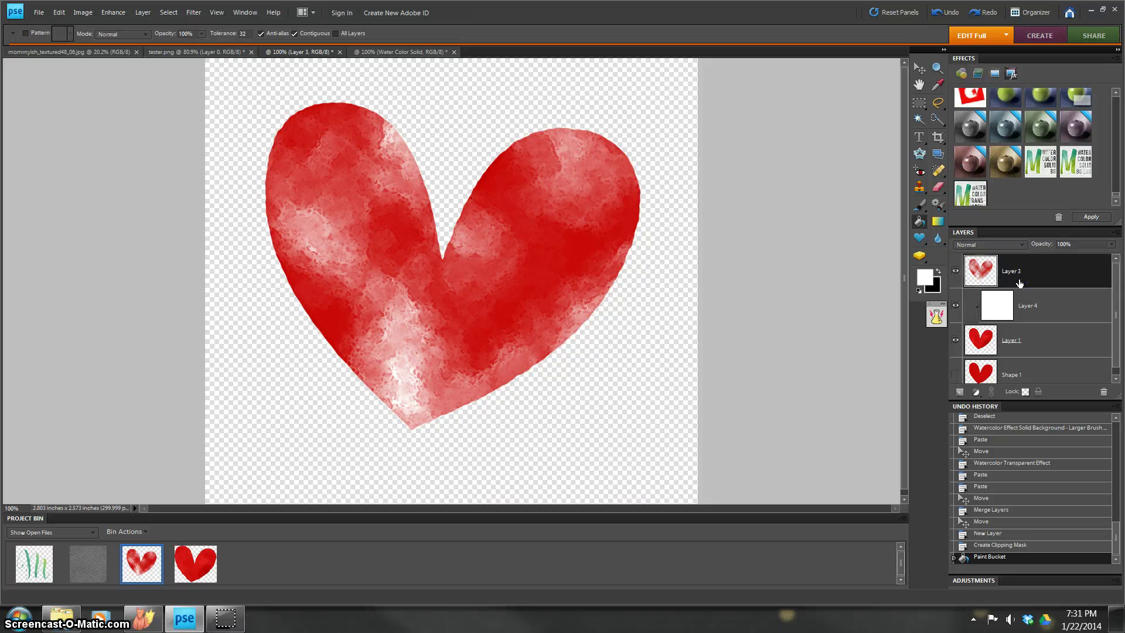
pyautogui.hotkey('ctrl', 'g')
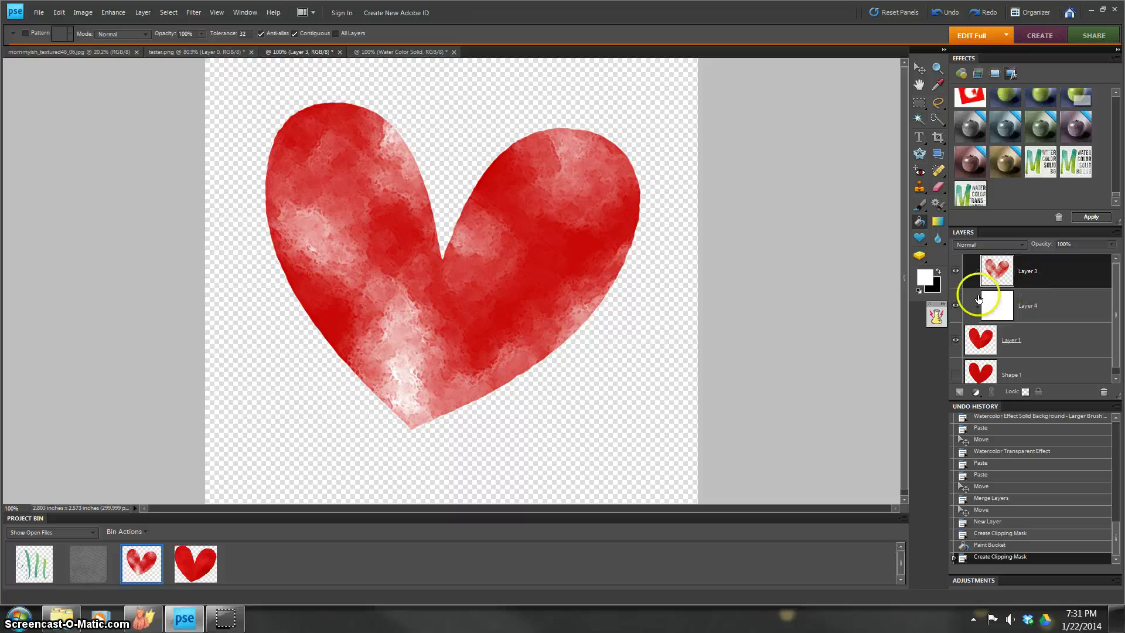
# Compare the layered watercolor heart with the Layer 1 heart by toggling the visibility of Layers 4 and 3.
pyautogui.click(954, 341)
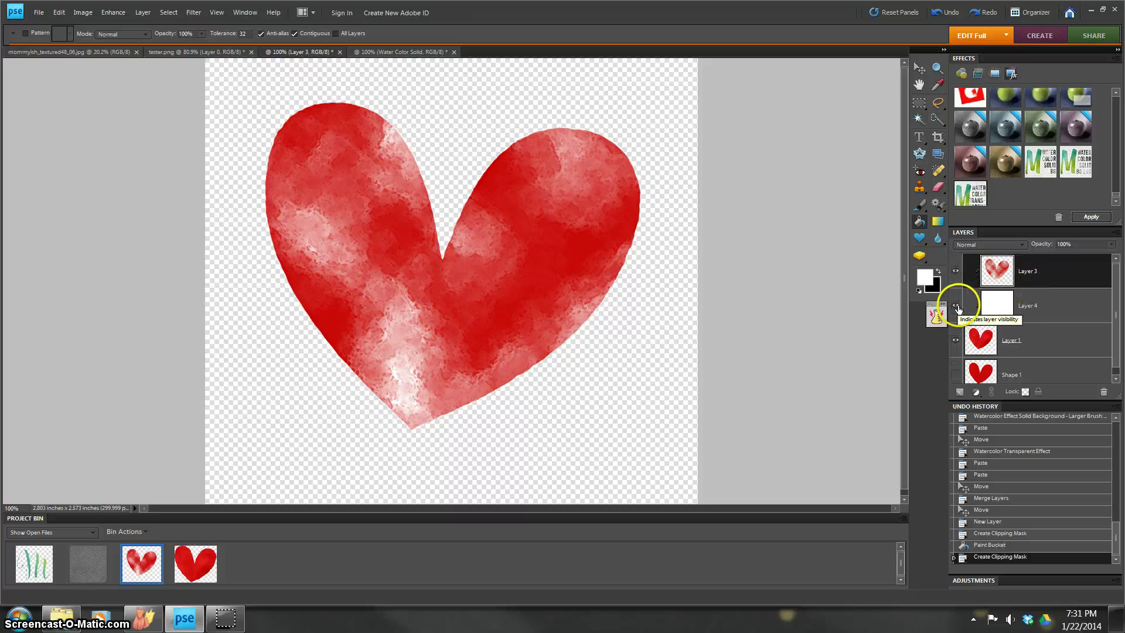
pyautogui.click(955, 305)
pyautogui.click(953, 272)
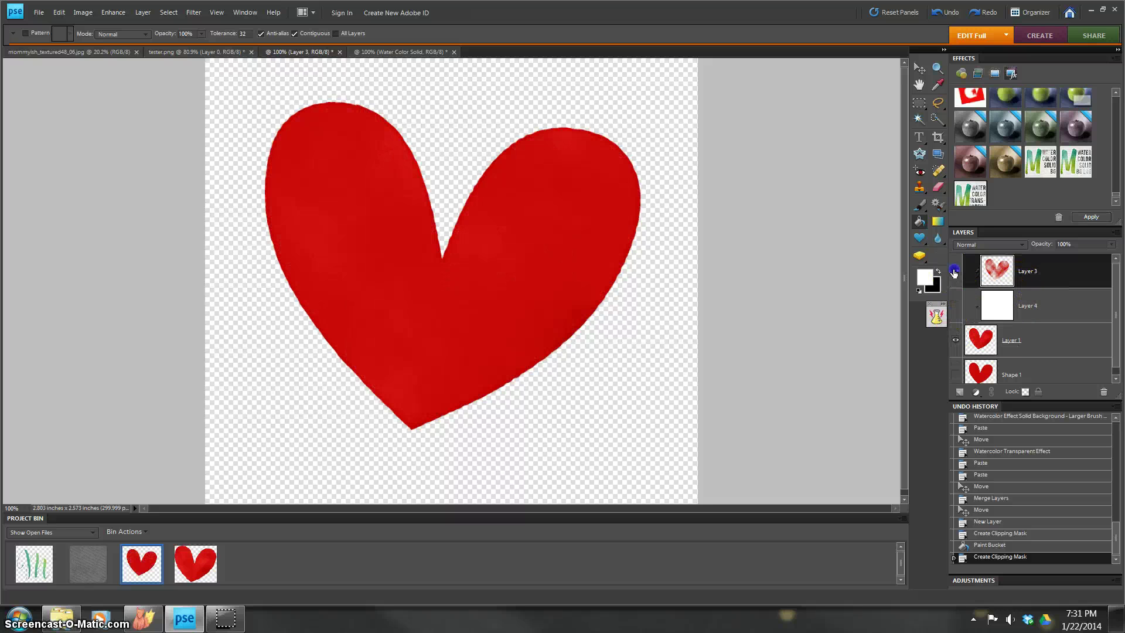
pyautogui.click(955, 305)
pyautogui.click(956, 271)
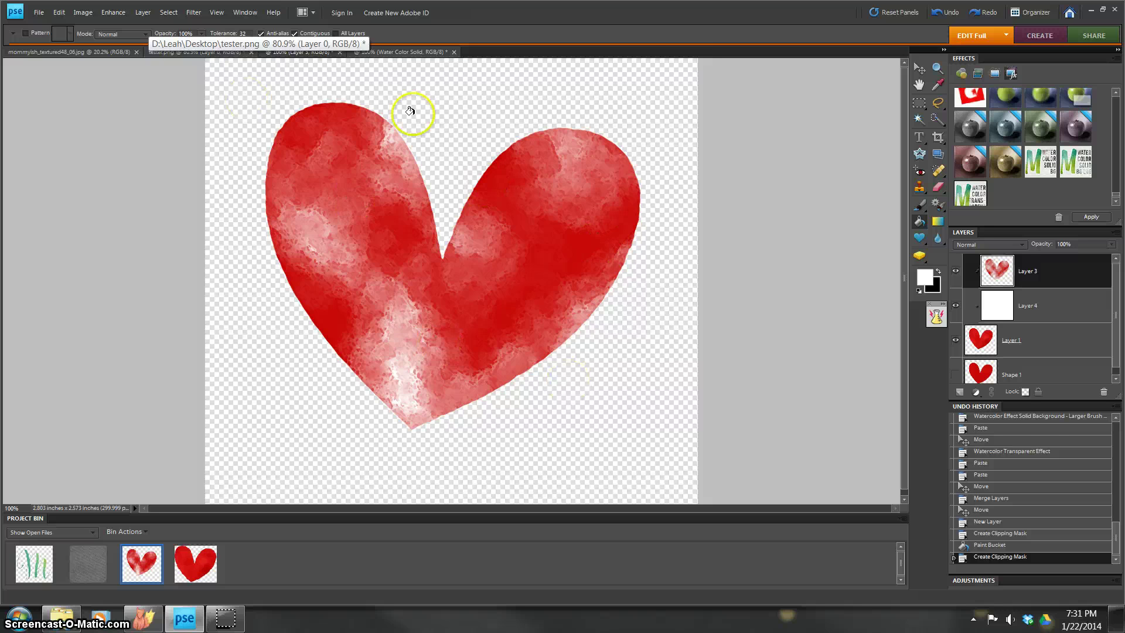
# Deselect the lettering in tester.png, apply the Watercolor Transparent Effect to it, and dock the resulting document with the open files.
pyautogui.click(56, 52)
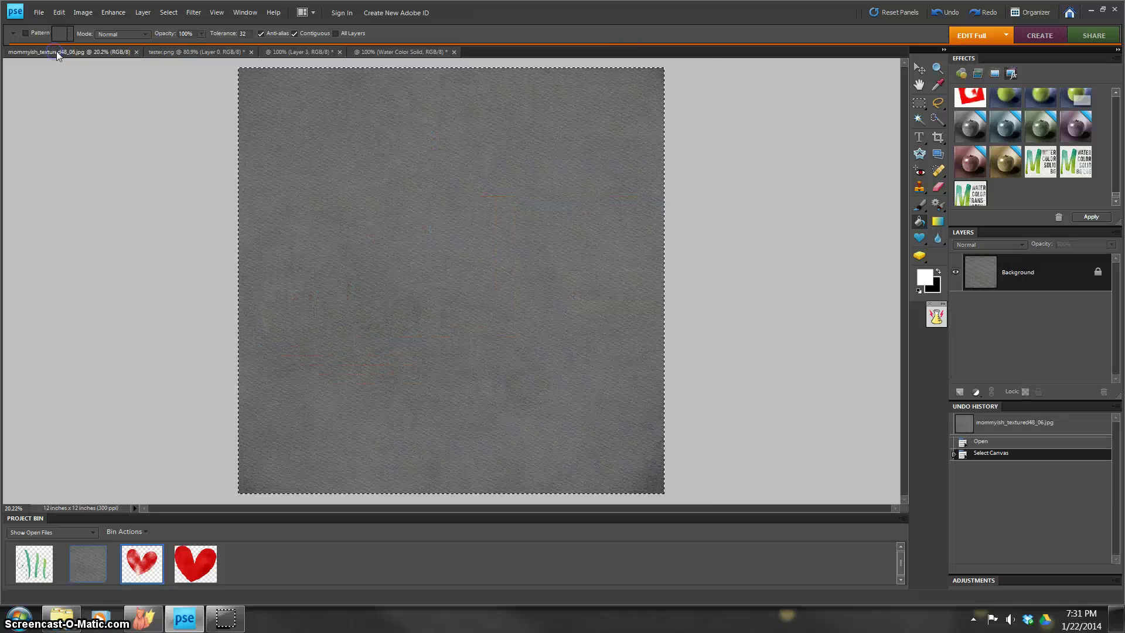
pyautogui.click(210, 52)
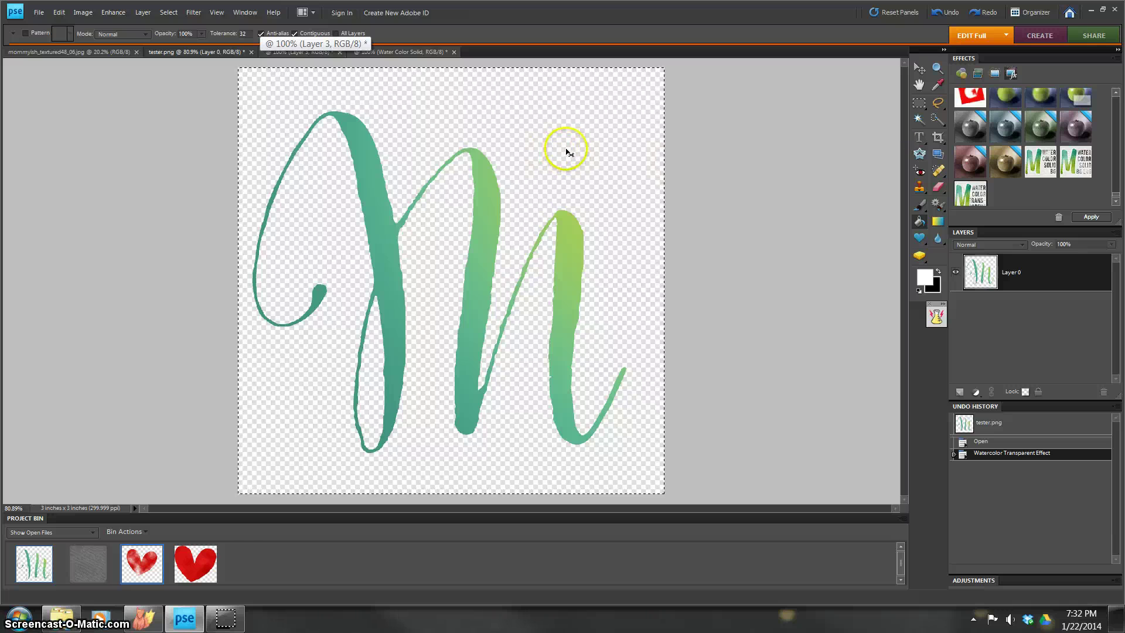
pyautogui.hotkey('ctrl', 'd')
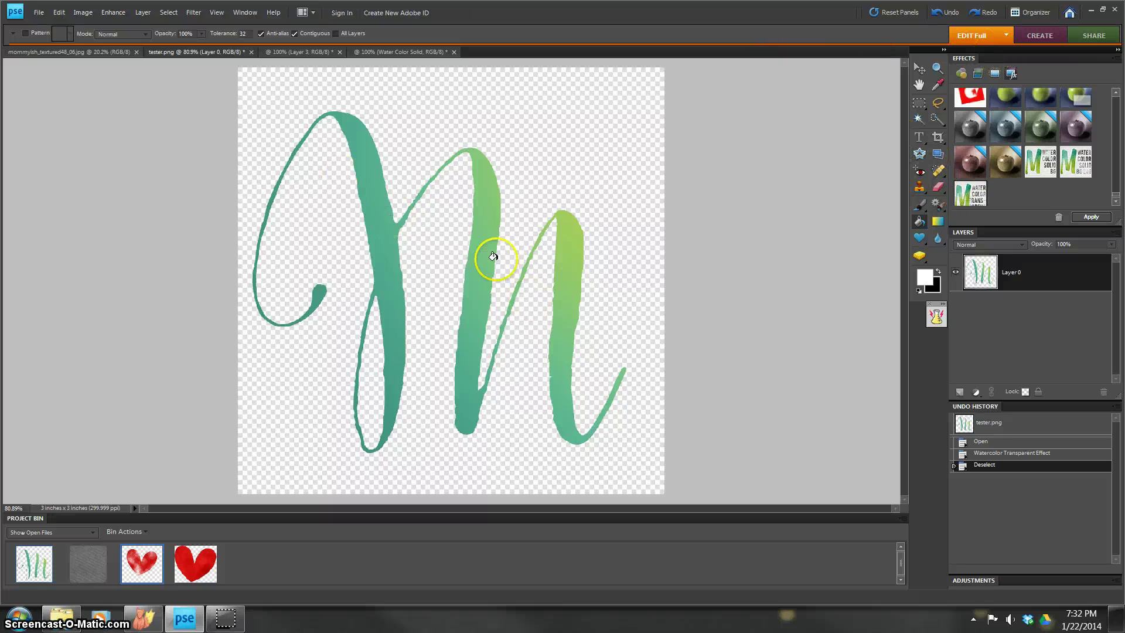
pyautogui.doubleClick(968, 193)
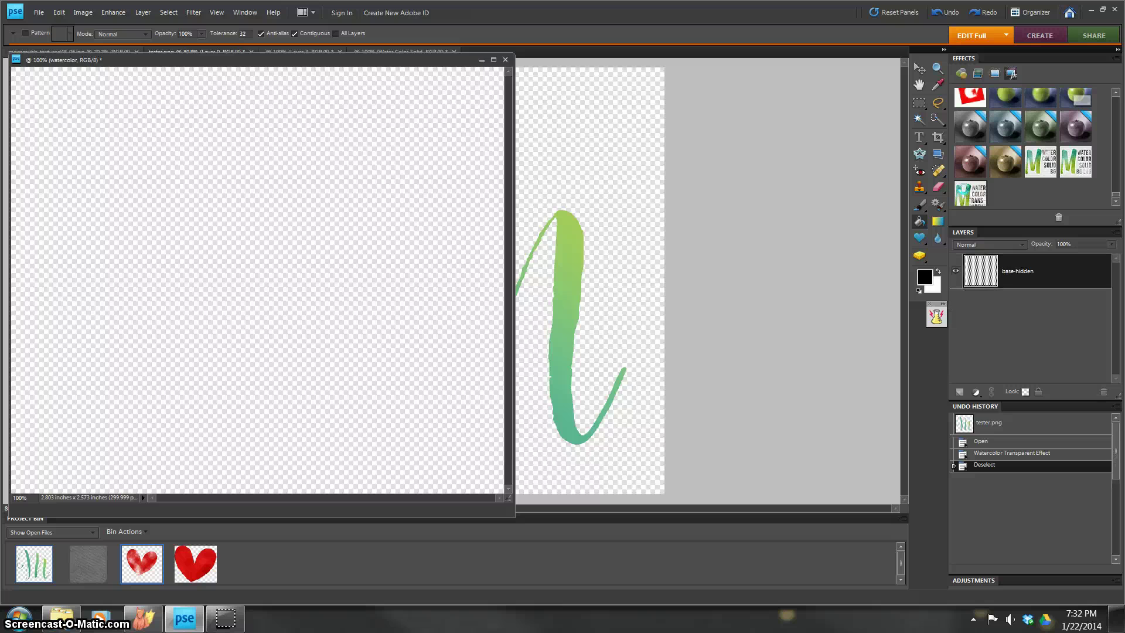
pyautogui.moveTo(410, 74); pyautogui.dragTo(526, 55)
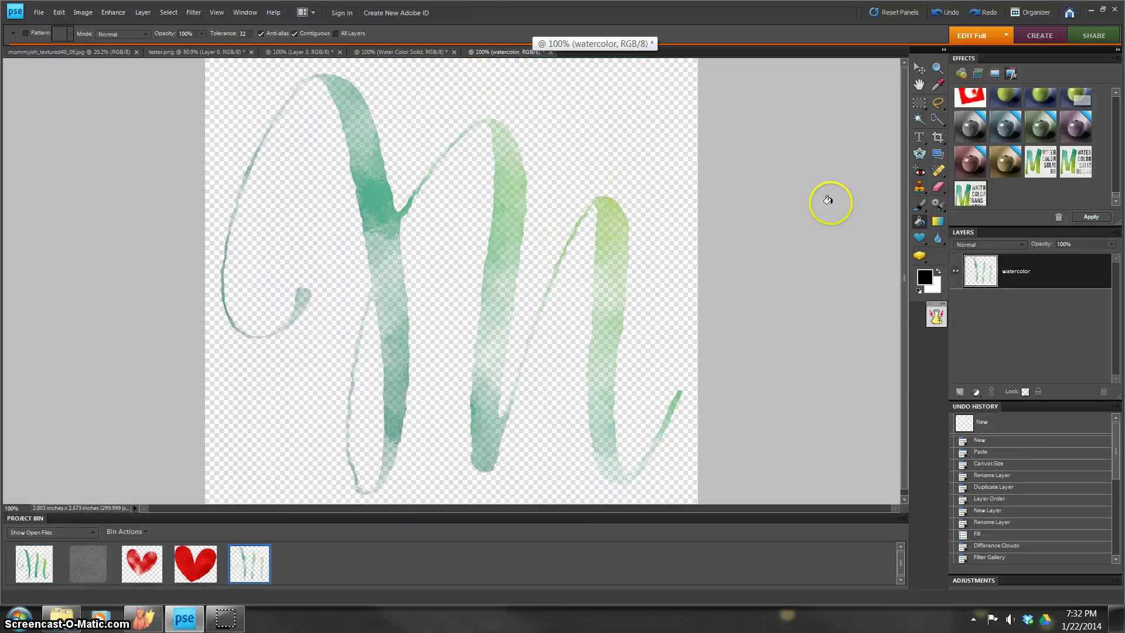
# Add a new layer beneath the watercolor lettering layer and fill it with white.
pyautogui.click(960, 391)
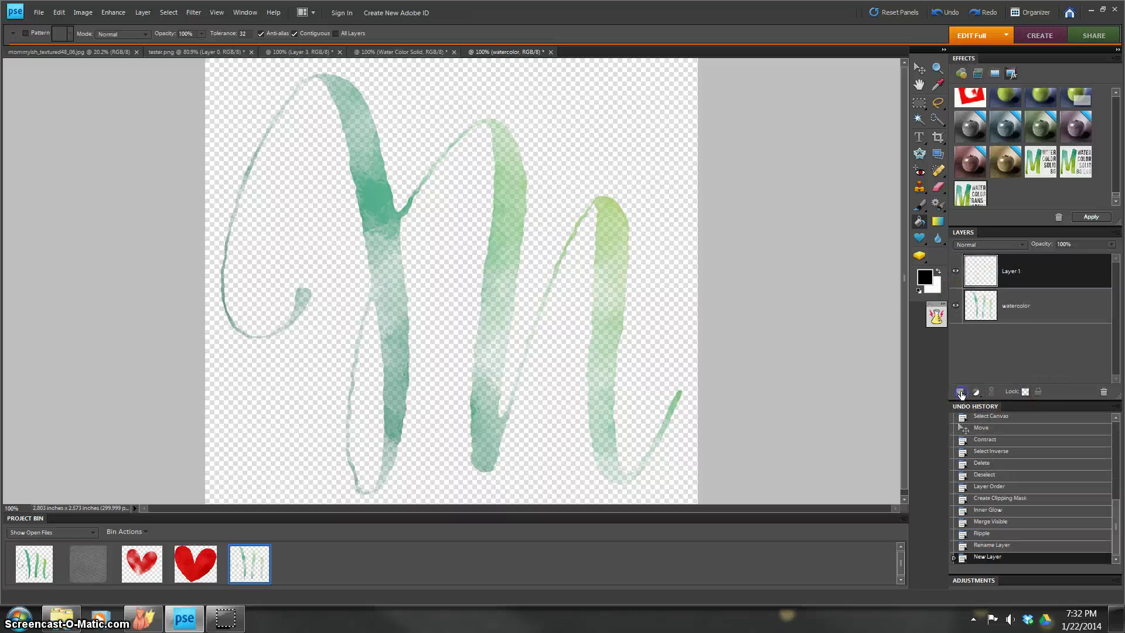
pyautogui.click(1039, 269)
pyautogui.hotkey('ctrl', '[')
pyautogui.click(938, 271)
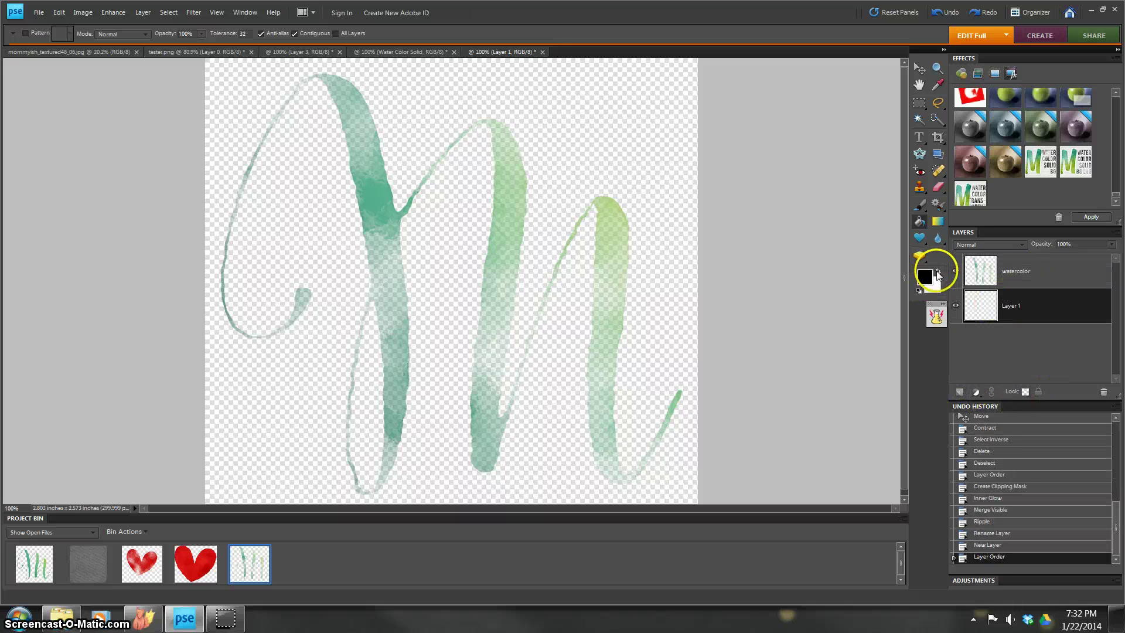
pyautogui.click(515, 104)
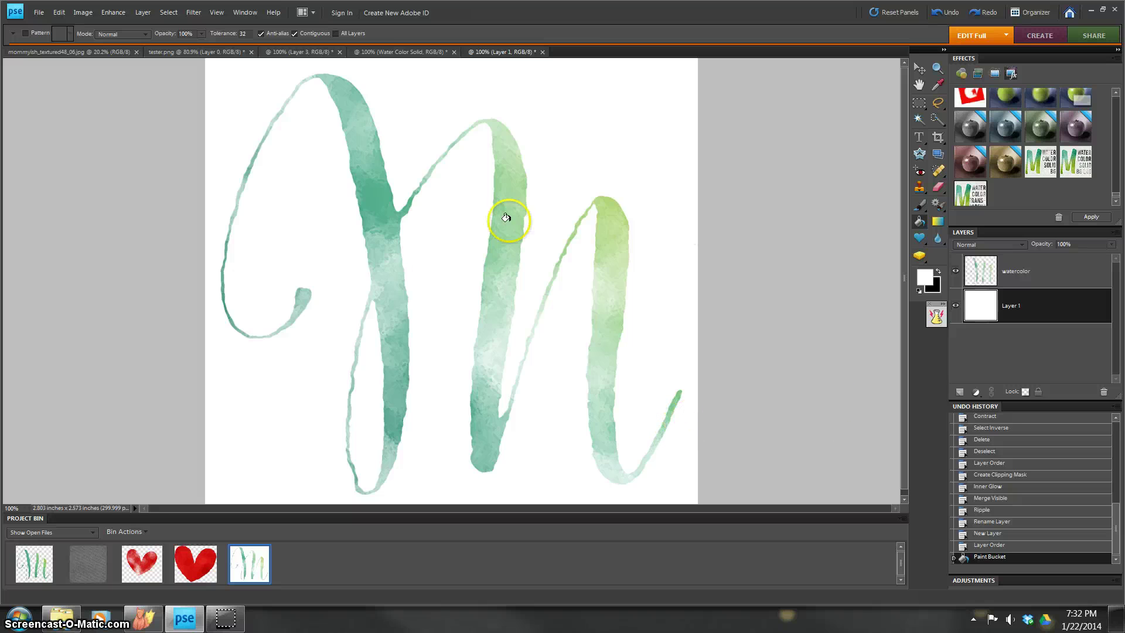
# Refill the background layer beneath the lettering with medium gray 949494.
pyautogui.click(925, 279)
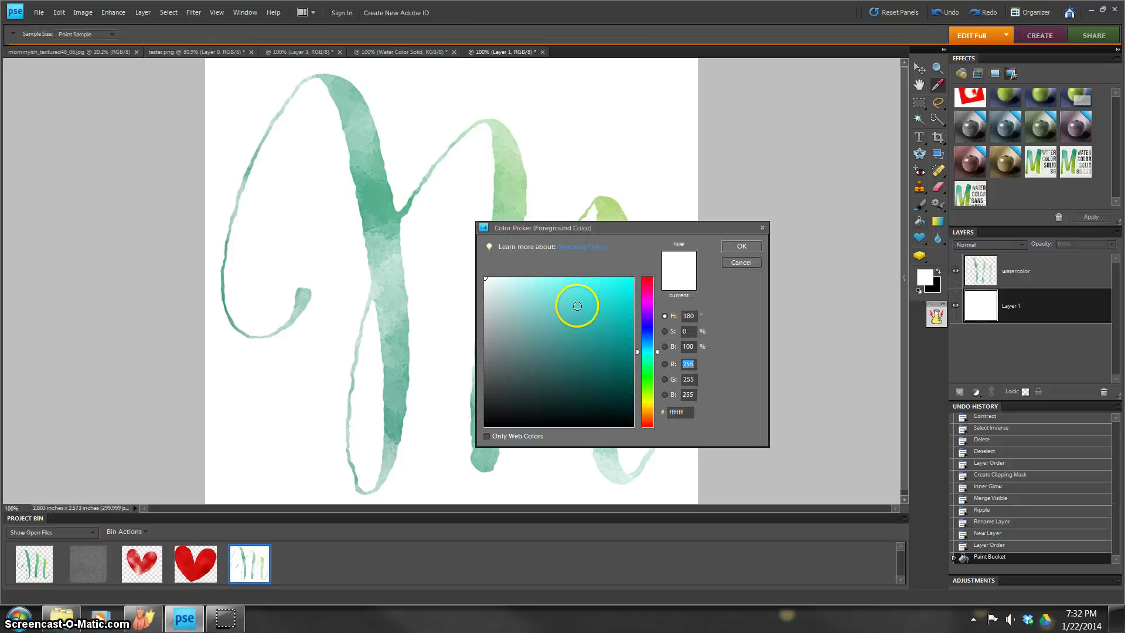
pyautogui.moveTo(574, 301); pyautogui.dragTo(554, 331)
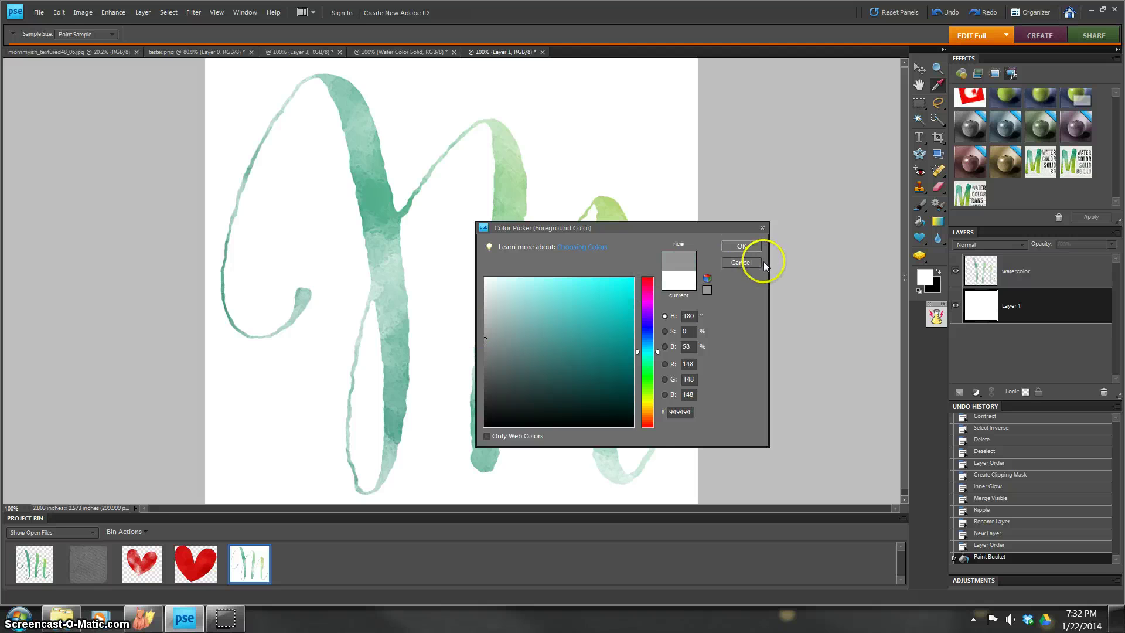
pyautogui.click(746, 246)
pyautogui.click(552, 221)
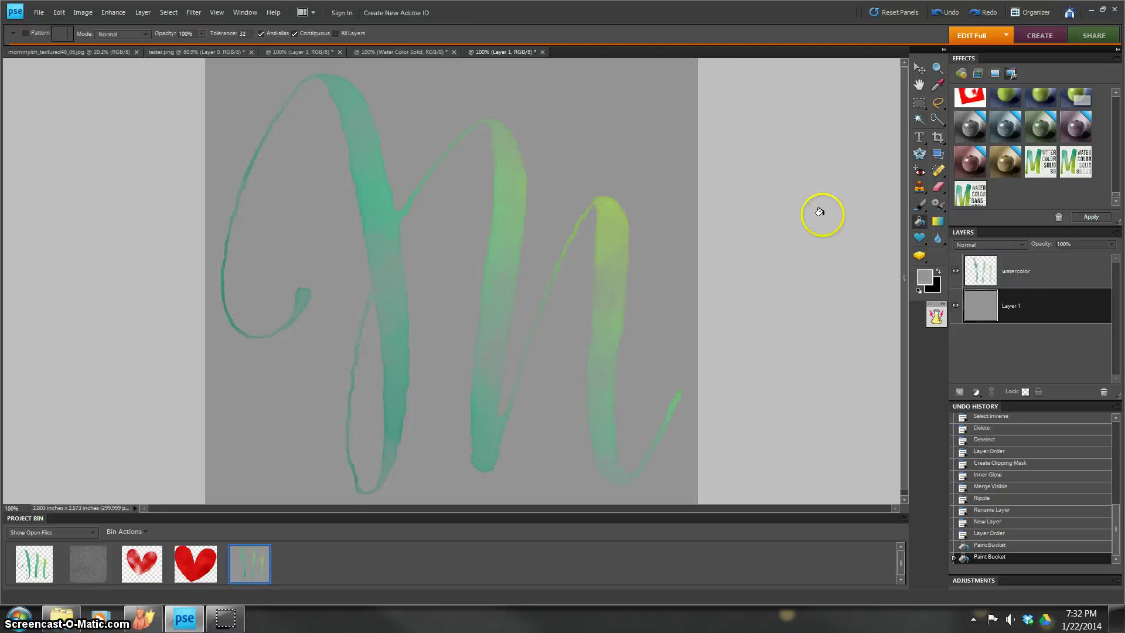
# Refill the background layer beneath the lettering with dark gray 606060.
pyautogui.click(927, 283)
pyautogui.click(486, 370)
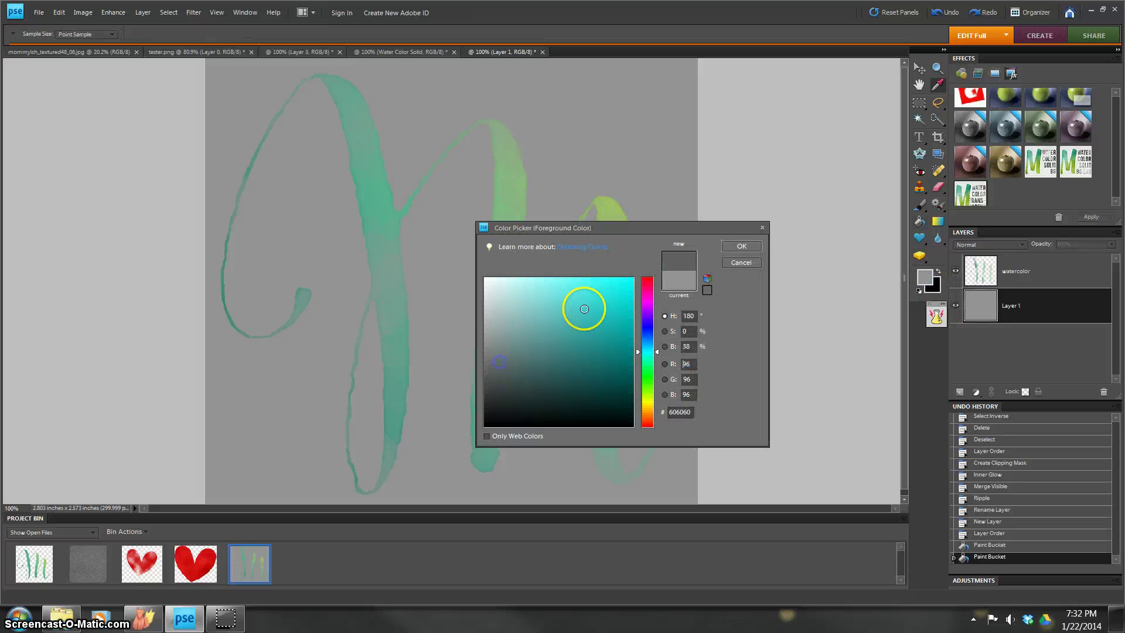
pyautogui.click(741, 248)
pyautogui.click(515, 241)
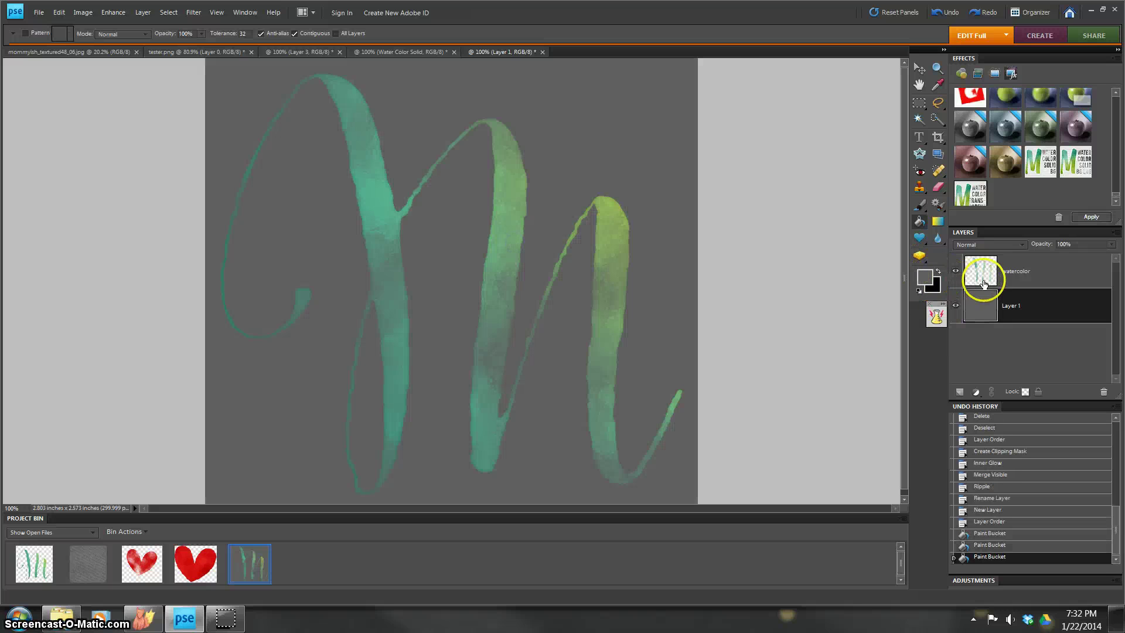
# Refill the background layer beneath the watercolor lettering with white ffffff.
pyautogui.click(926, 280)
pyautogui.click(523, 312)
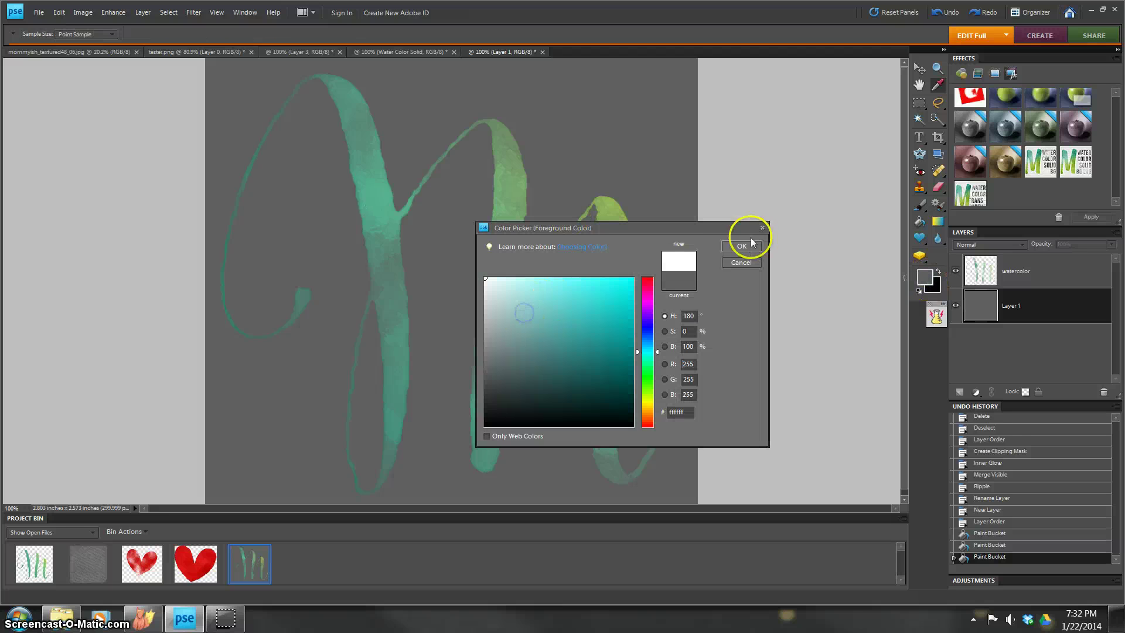
pyautogui.click(741, 246)
pyautogui.click(469, 204)
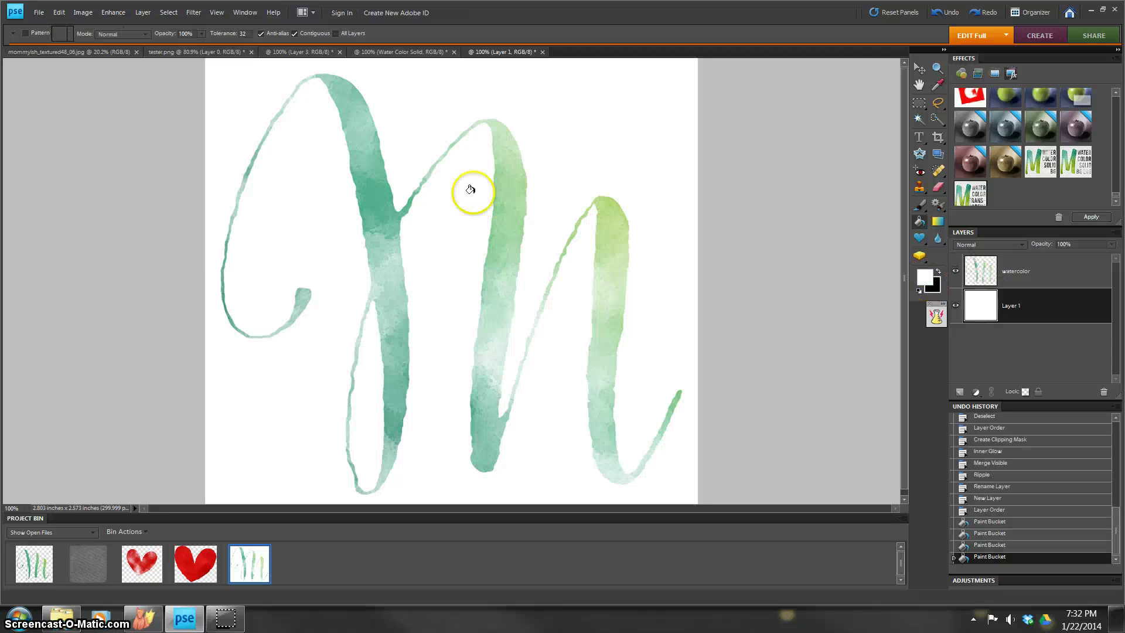
# Refill the background layer beneath the lettering with the pale cream color fffbe9.
pyautogui.click(922, 282)
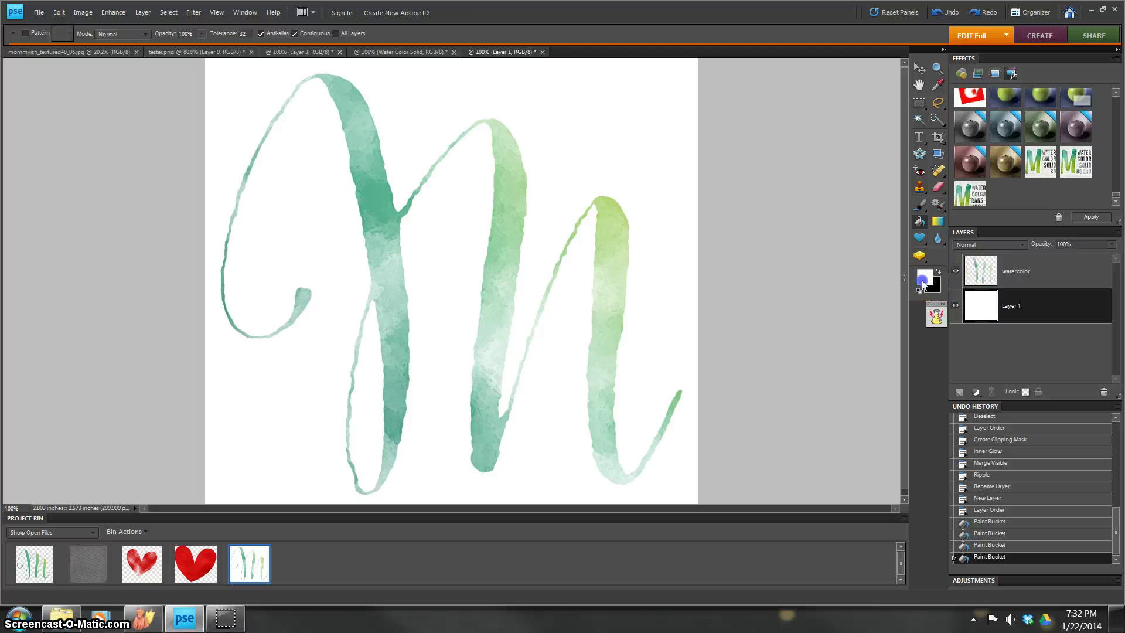
pyautogui.click(647, 408)
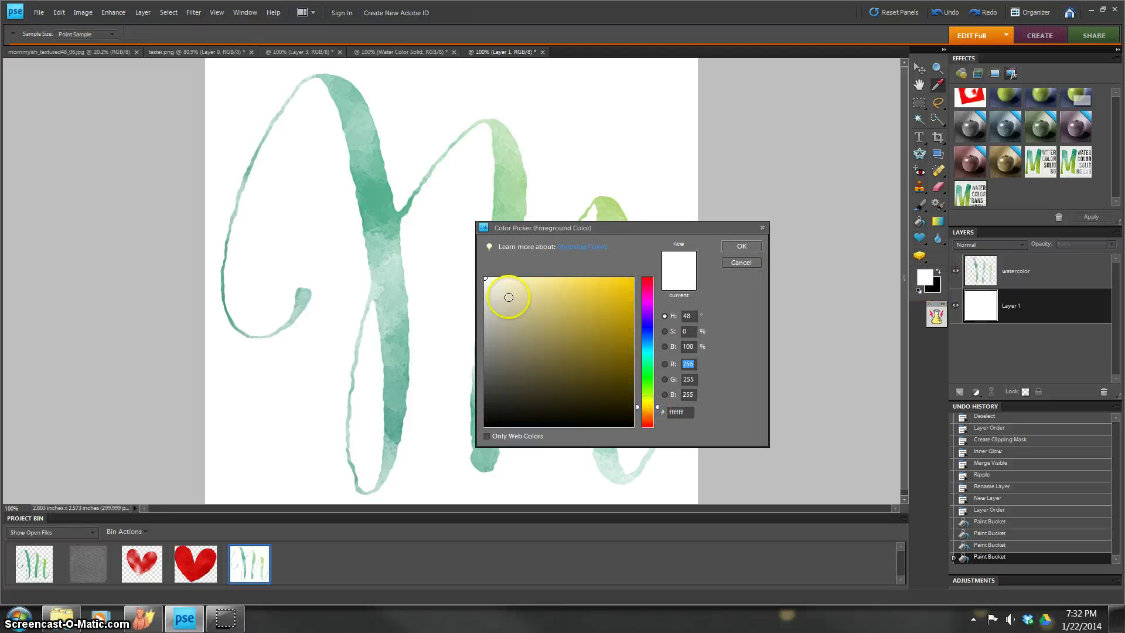
pyautogui.click(493, 282)
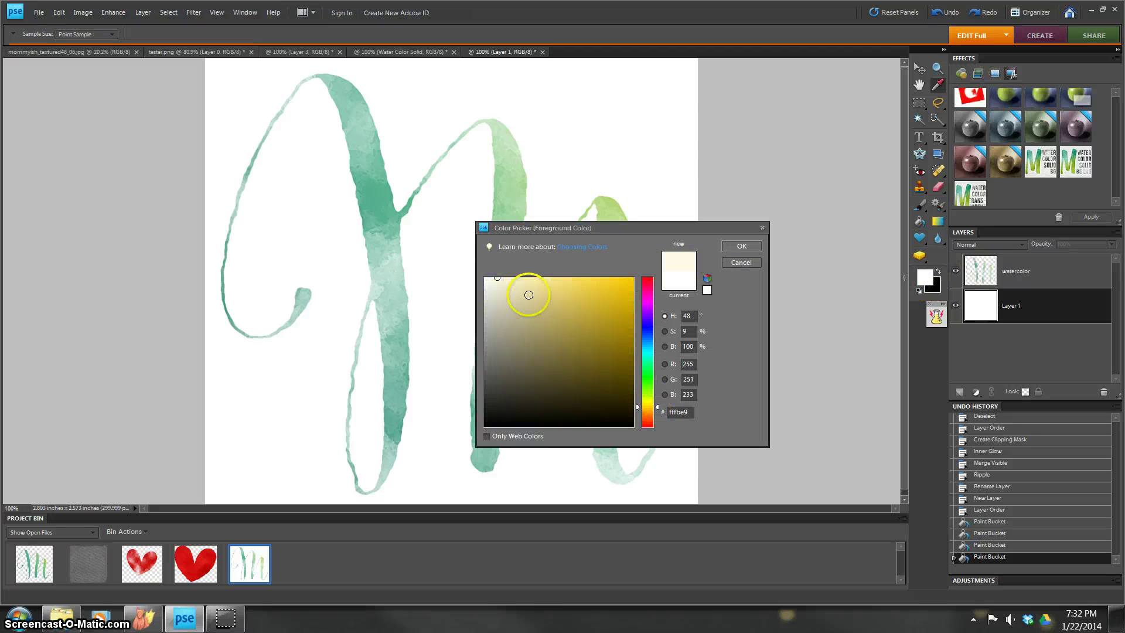
pyautogui.click(737, 246)
pyautogui.click(544, 224)
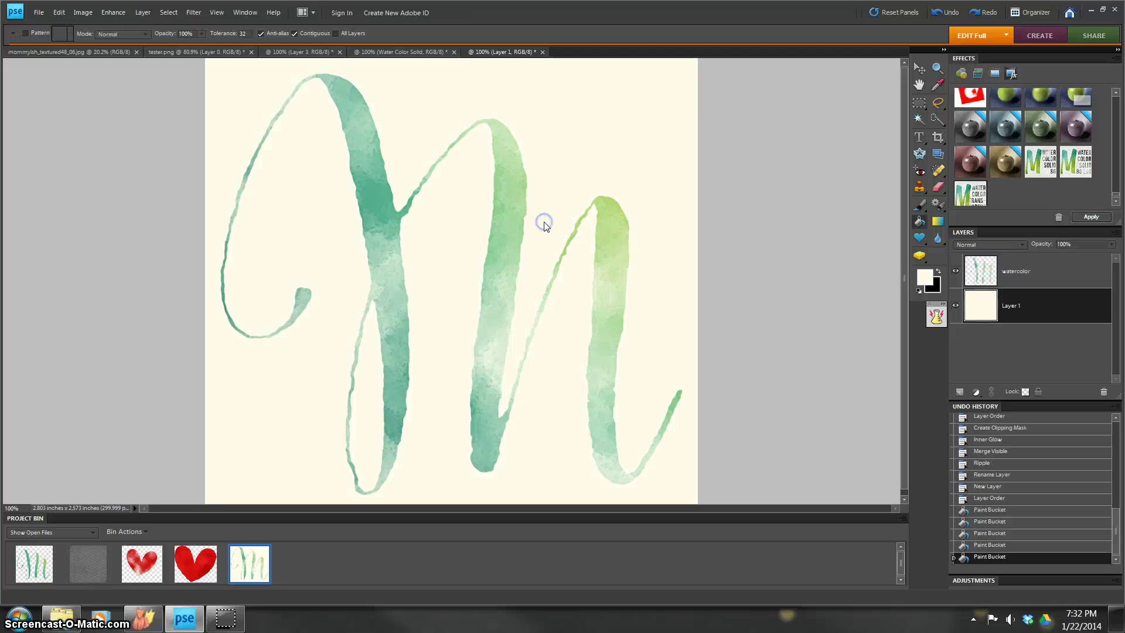
# Paste the paper texture from mommyish_textured48_06.jpg above the watercolor lettering layer and set its blend mode to Overlay.
pyautogui.click(89, 561)
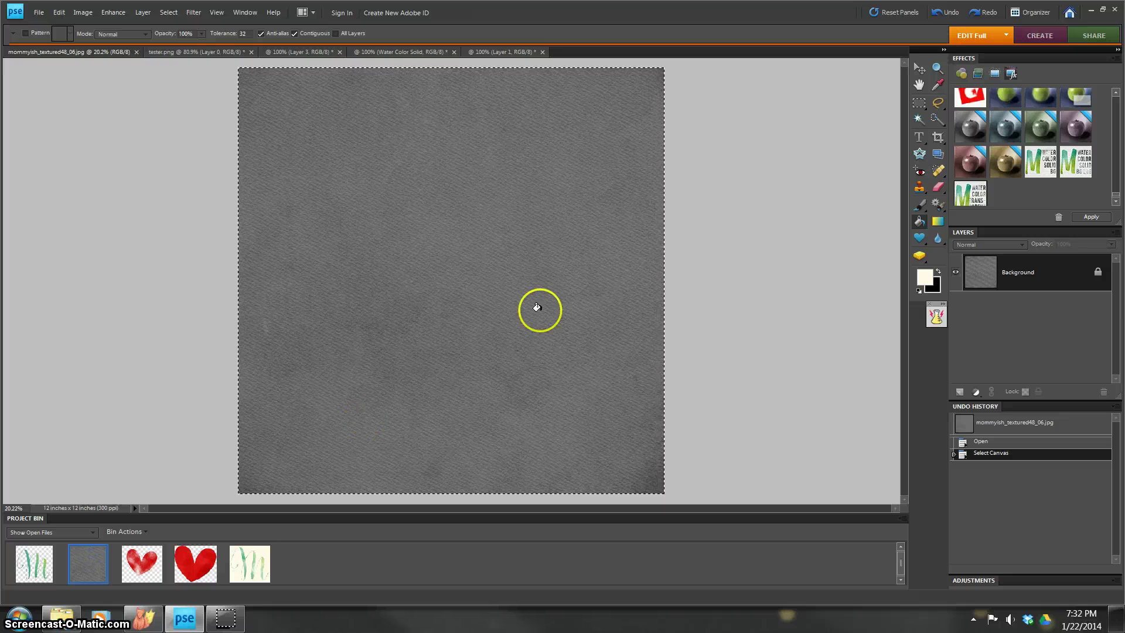
pyautogui.click(252, 562)
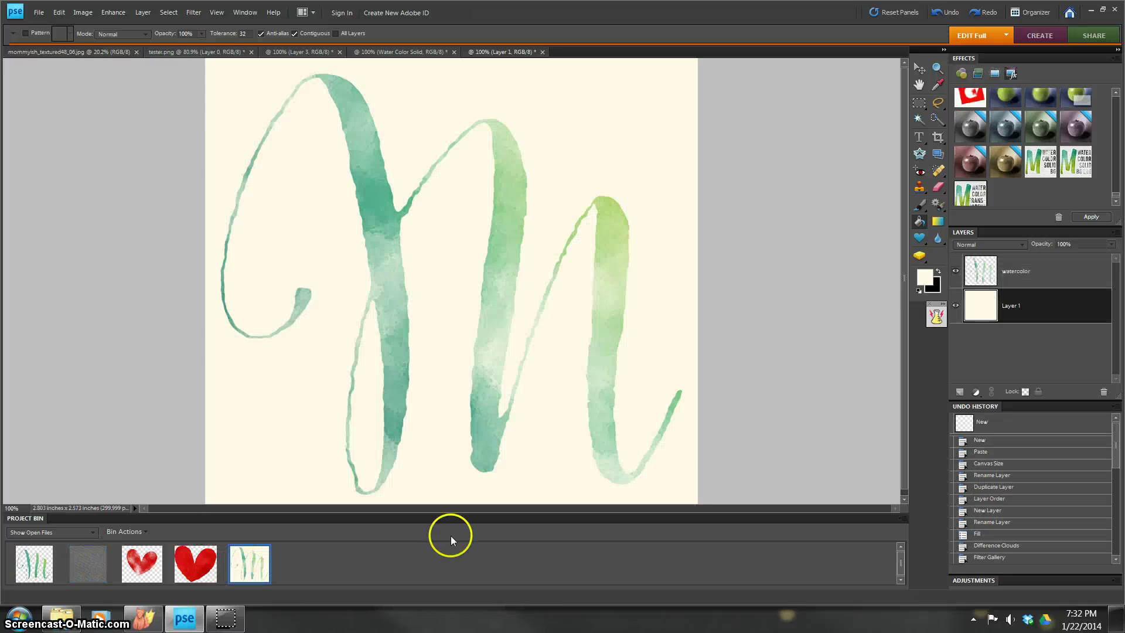
pyautogui.click(962, 316)
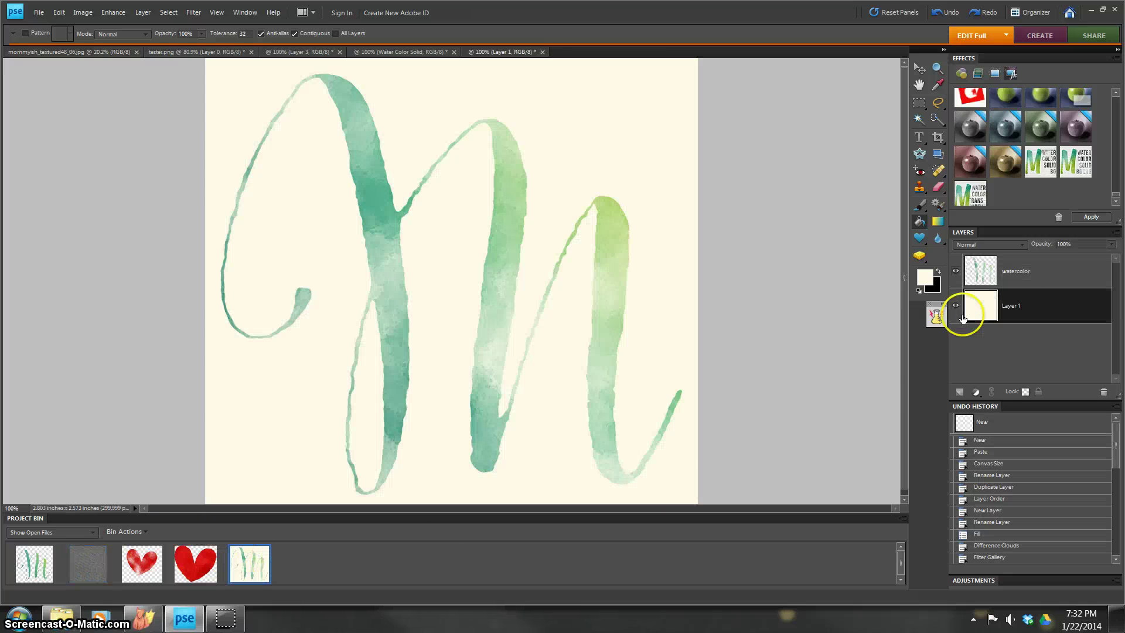
pyautogui.click(1026, 268)
pyautogui.hotkey('ctrl', 'v')
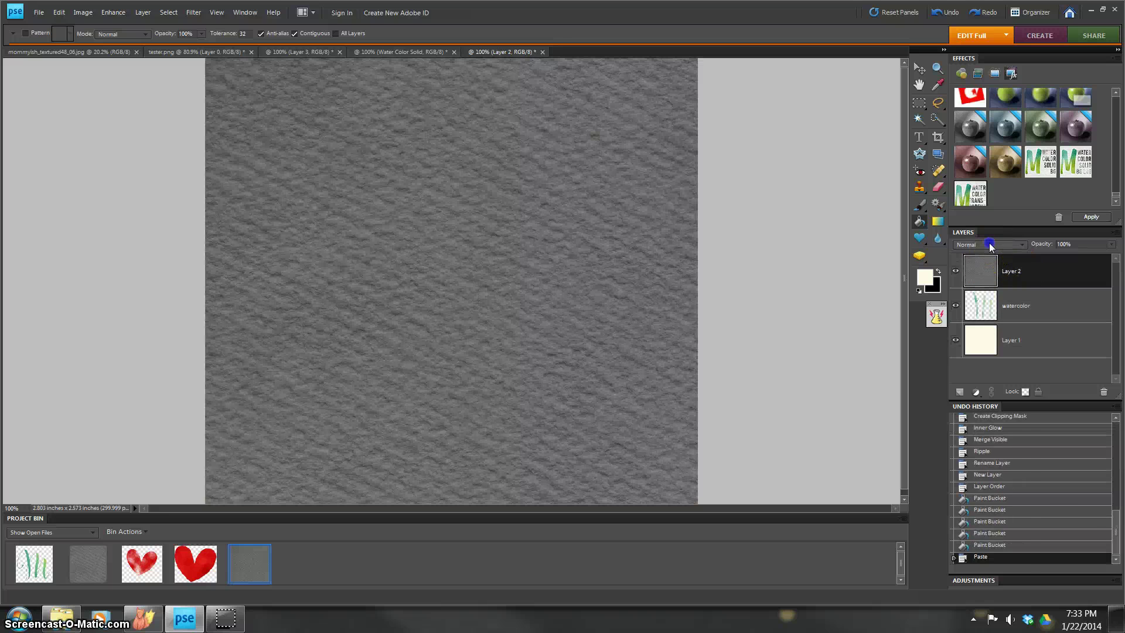
pyautogui.click(988, 242)
pyautogui.click(984, 435)
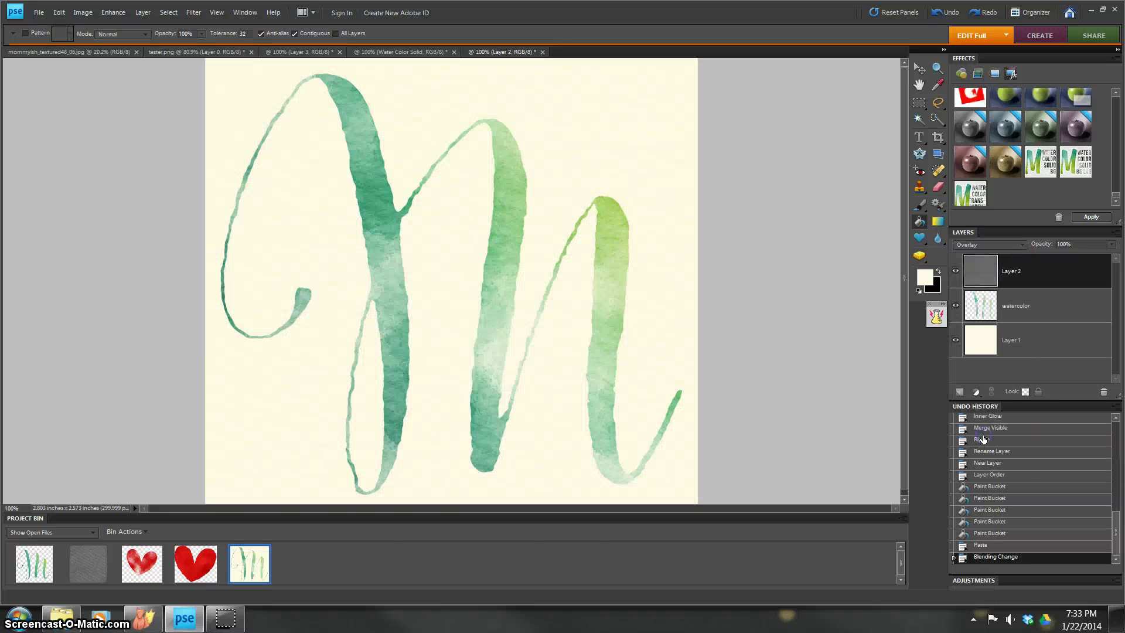
# Compare the lettering with and without the paper texture by toggling Layer 2, leaving the texture hidden.
pyautogui.click(956, 274)
pyautogui.click(956, 274)
pyautogui.click(956, 274)
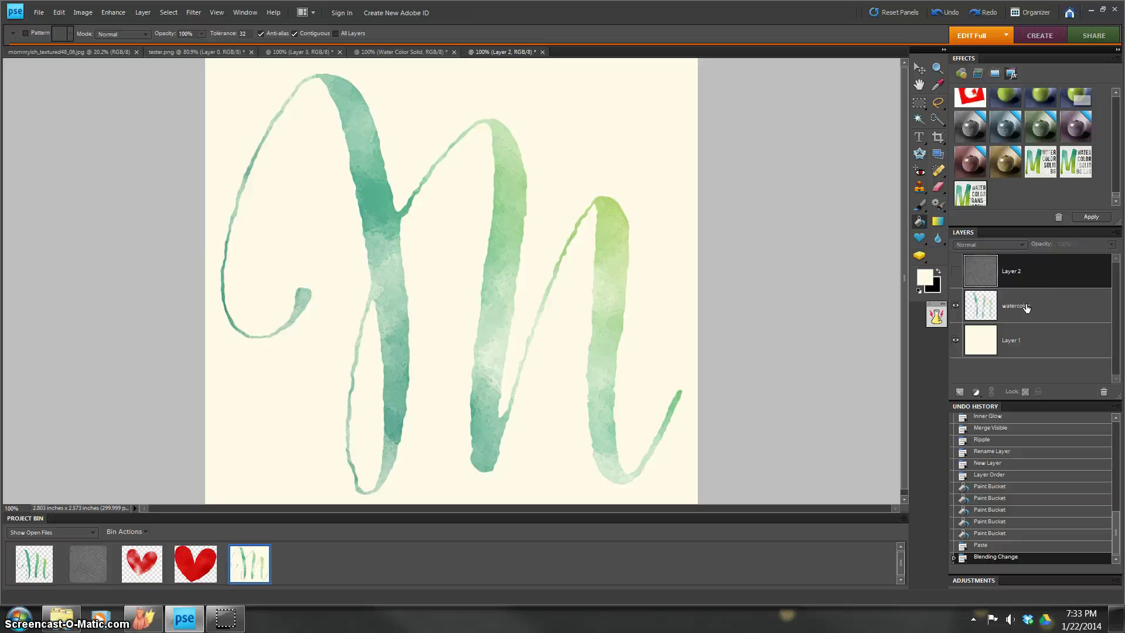
pyautogui.click(989, 247)
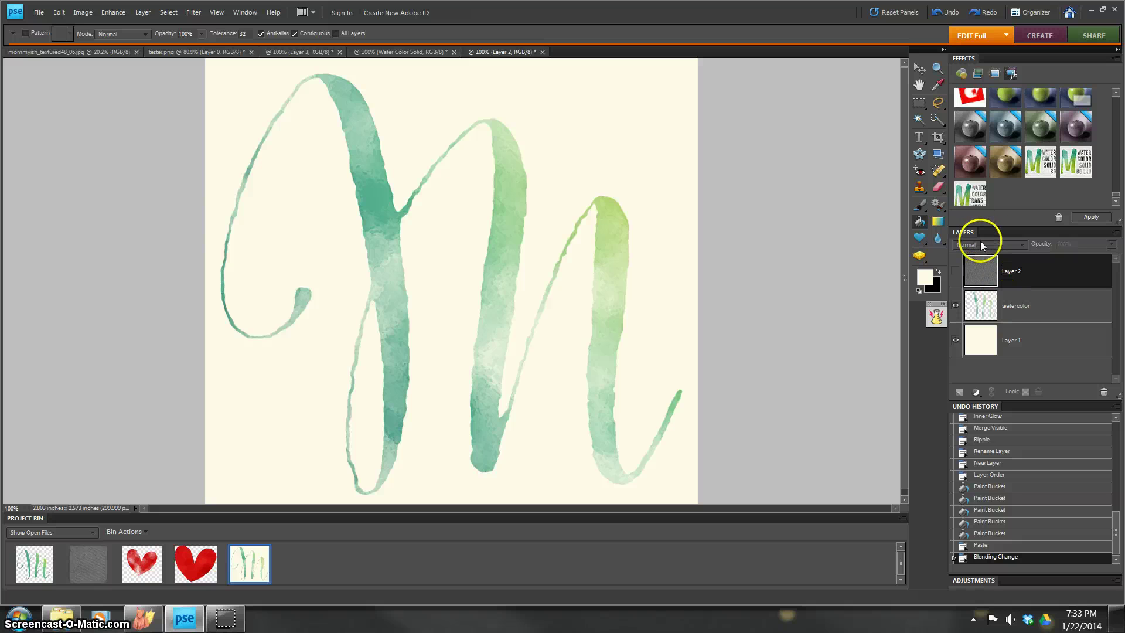
# Duplicate the watercolor lettering layer as watercolor copy.
pyautogui.click(996, 305)
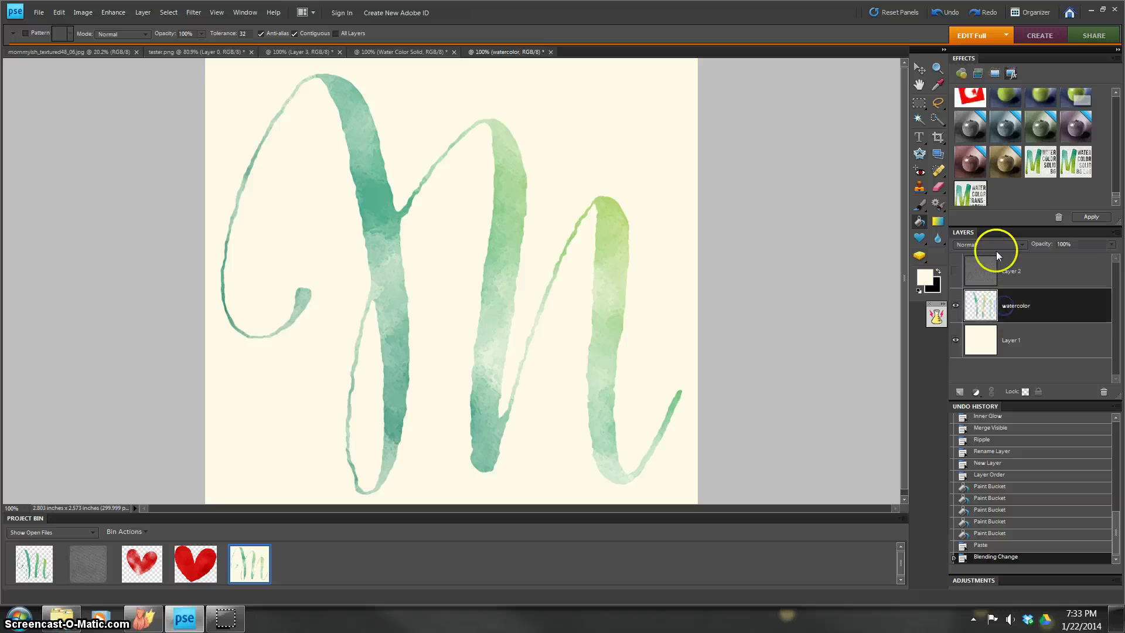
pyautogui.rightClick(1021, 307)
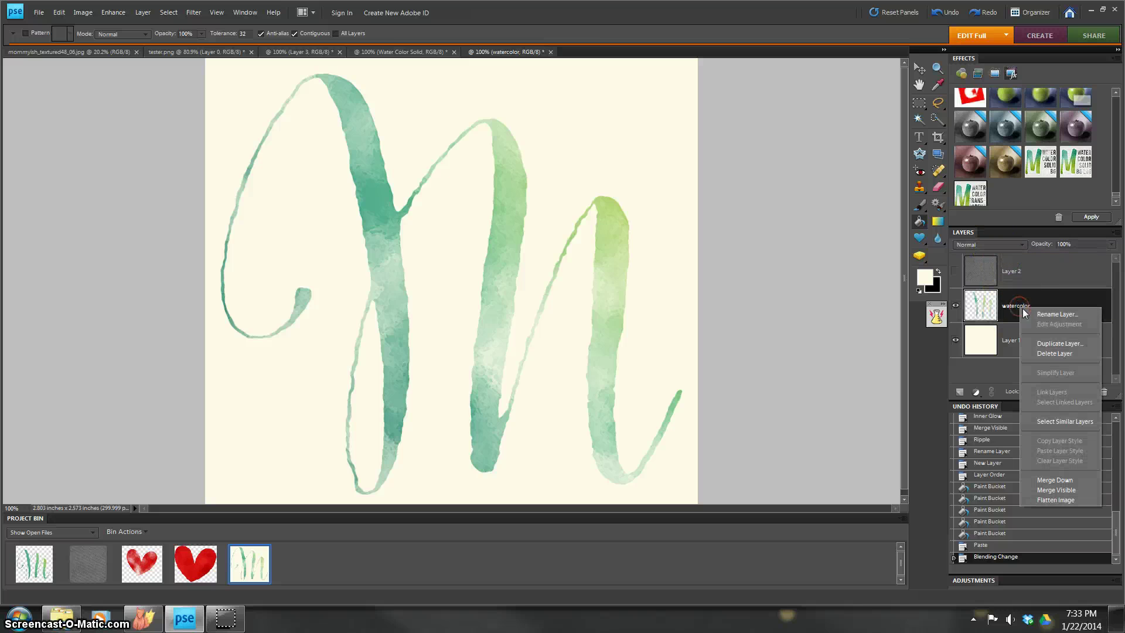
pyautogui.click(1052, 343)
pyautogui.click(656, 195)
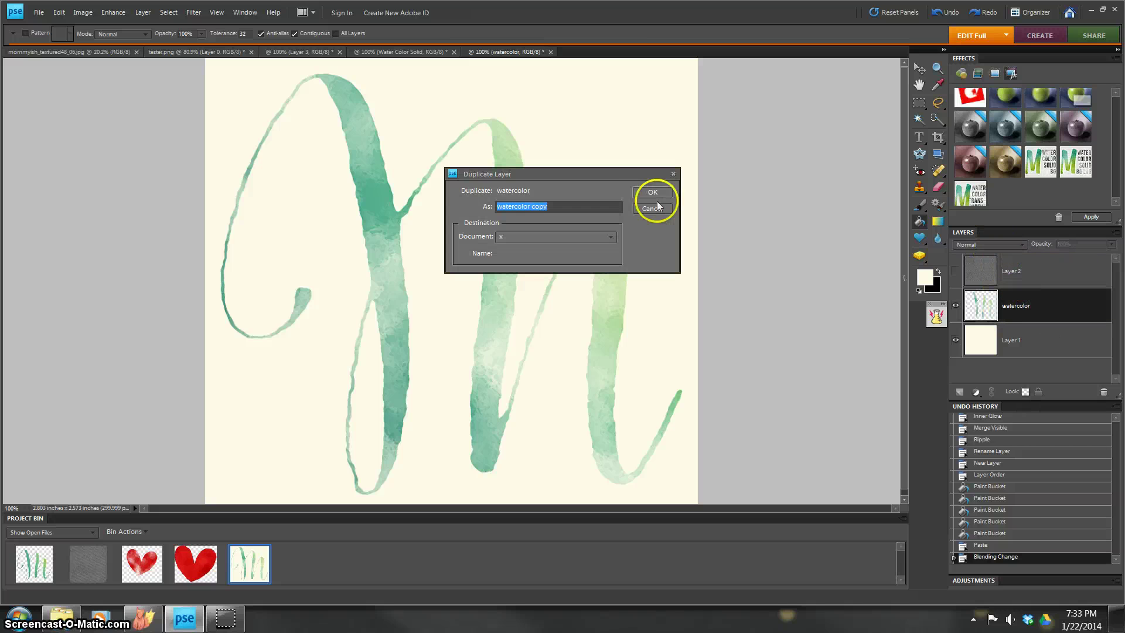
# Set the watercolor copy layer to Color Burn at 28% opacity and compare the lettering with and without it.
pyautogui.click(969, 245)
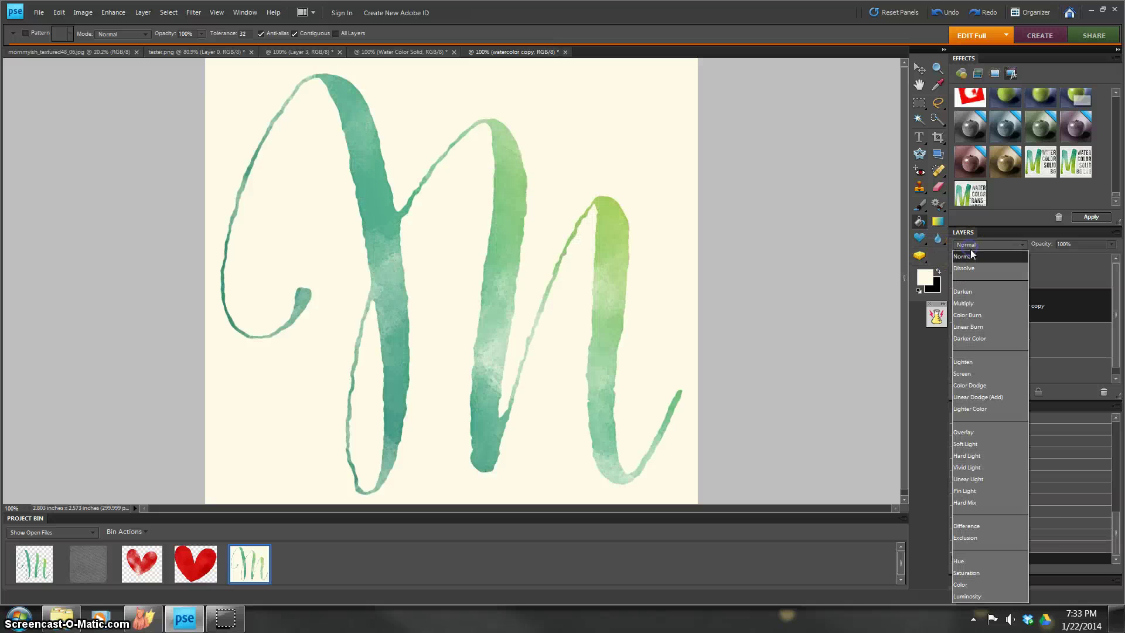
pyautogui.click(972, 315)
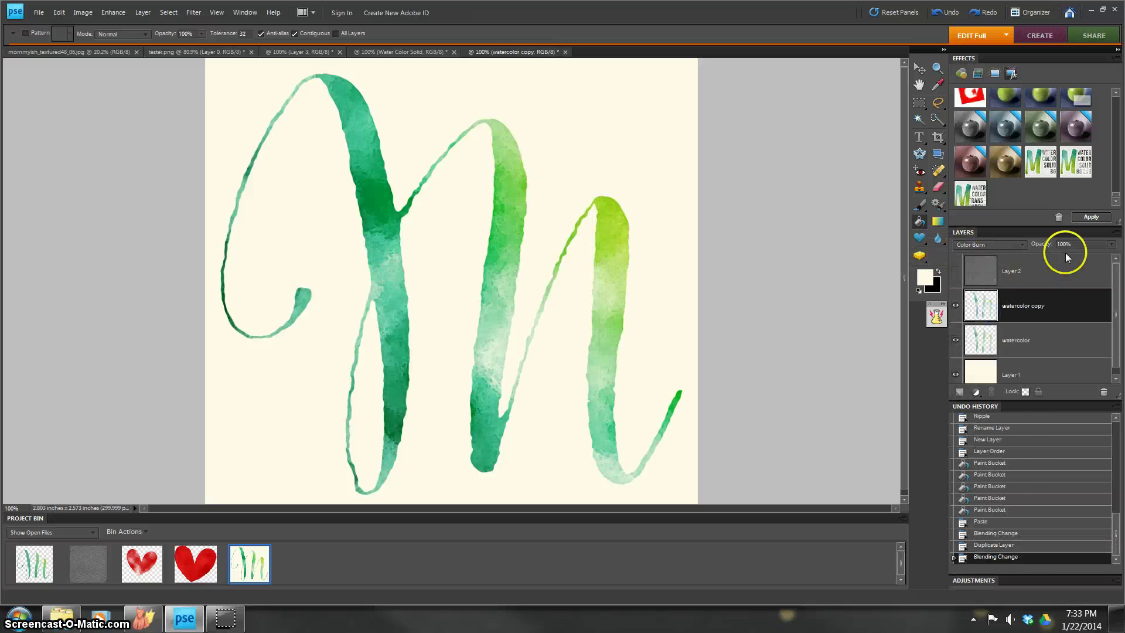
pyautogui.click(1107, 245)
pyautogui.moveTo(1105, 250); pyautogui.dragTo(1113, 261)
pyautogui.click(955, 306)
pyautogui.click(955, 307)
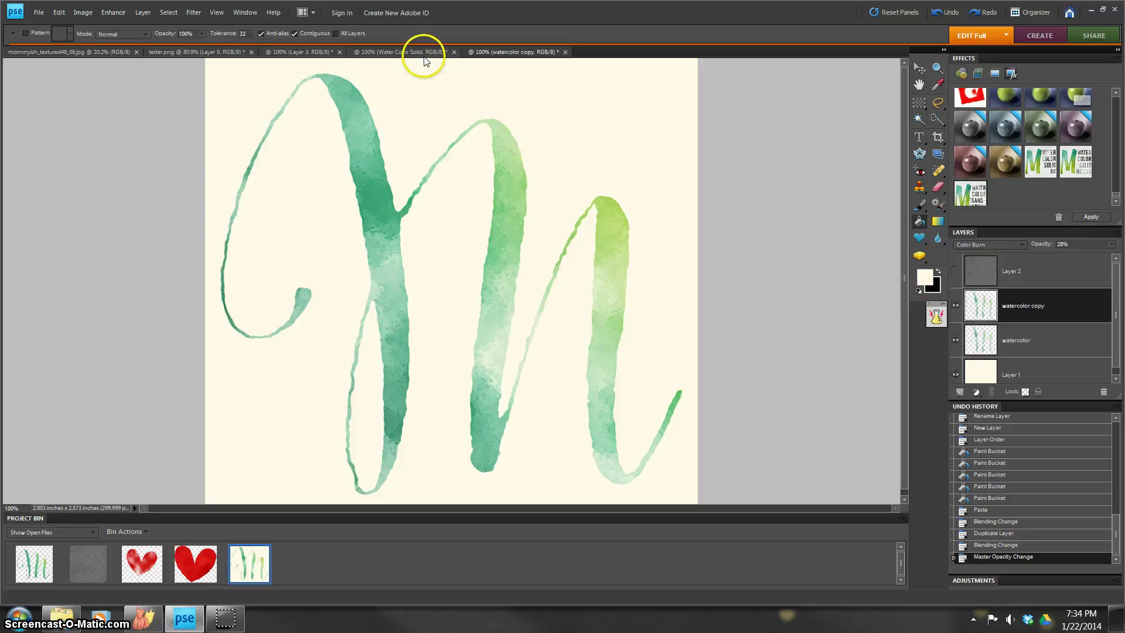
# Bring up the original lettering document tester.png and clear its selection.
pyautogui.click(451, 52)
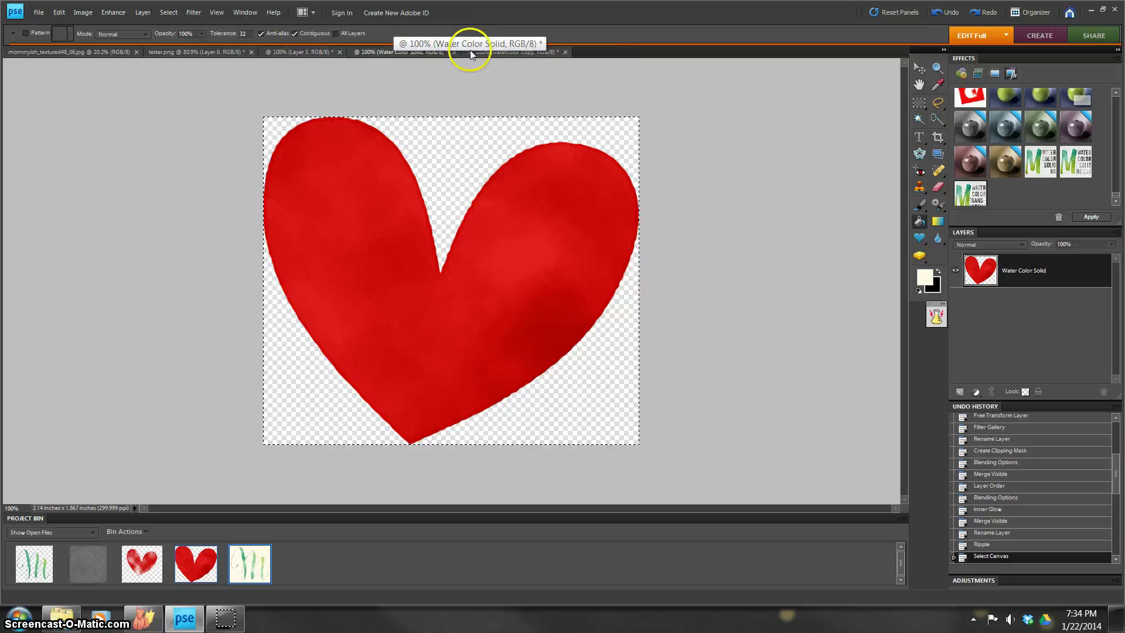
pyautogui.click(481, 54)
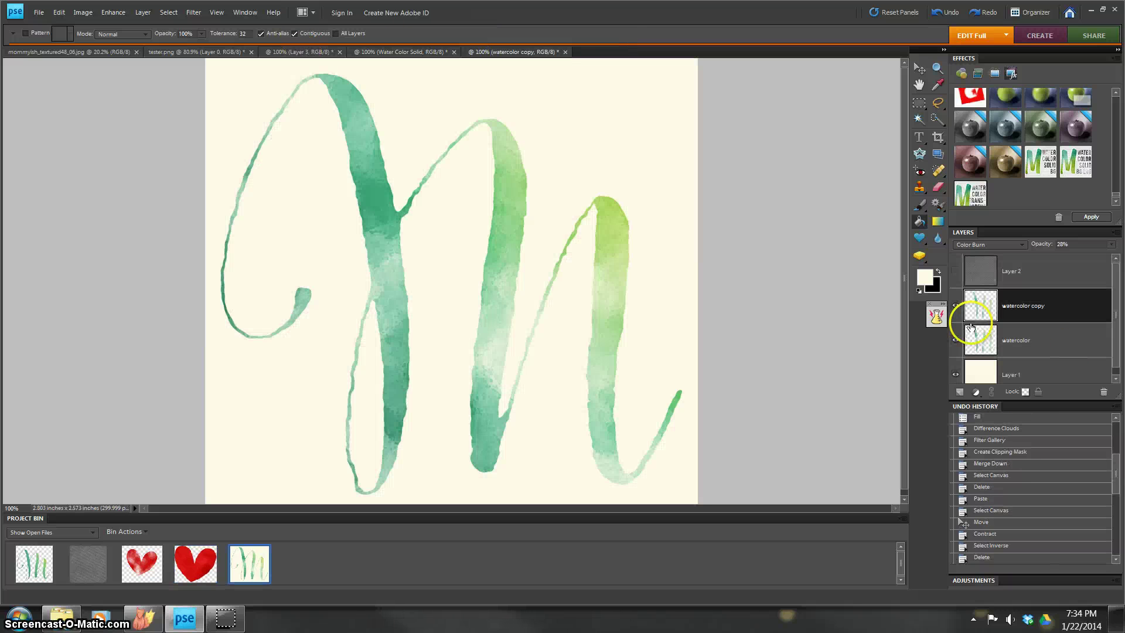
pyautogui.click(39, 567)
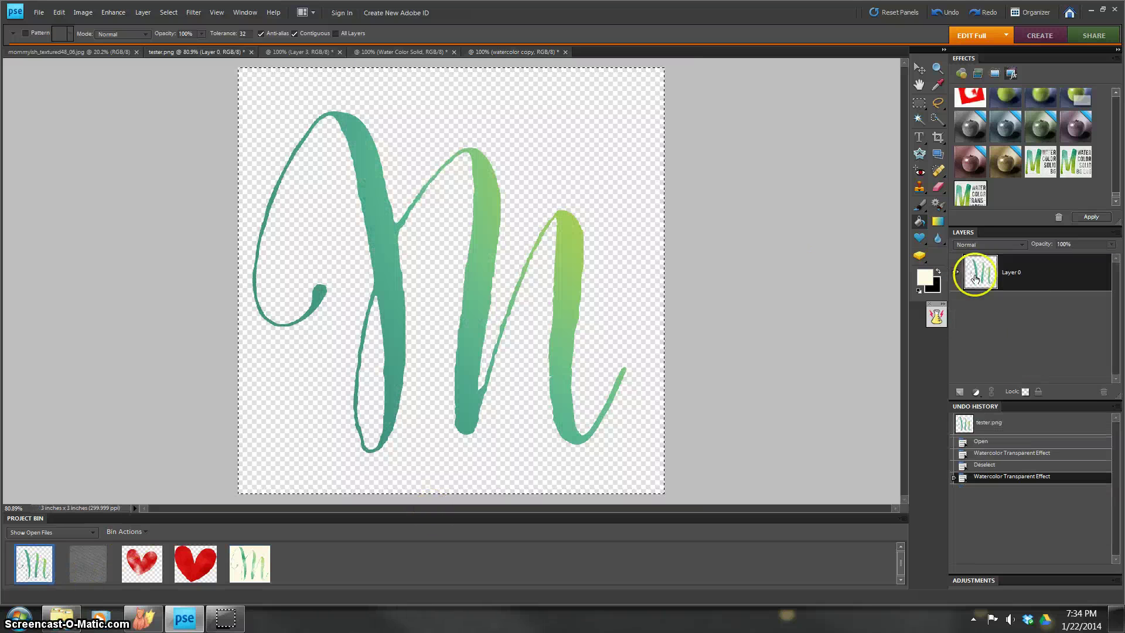
pyautogui.hotkey('ctrl', 'd')
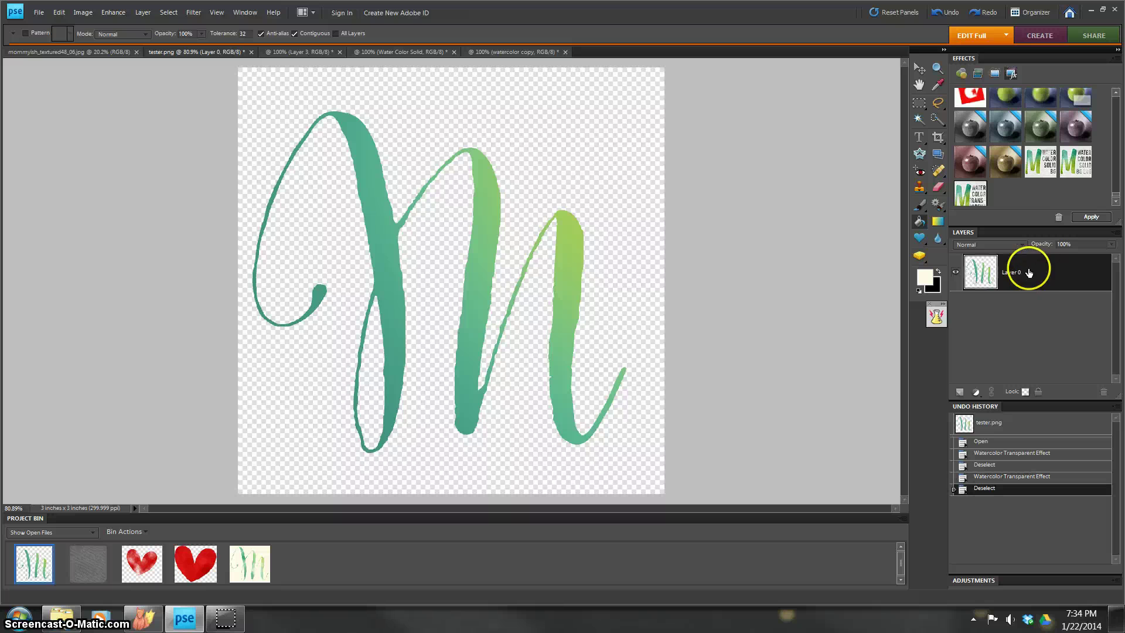